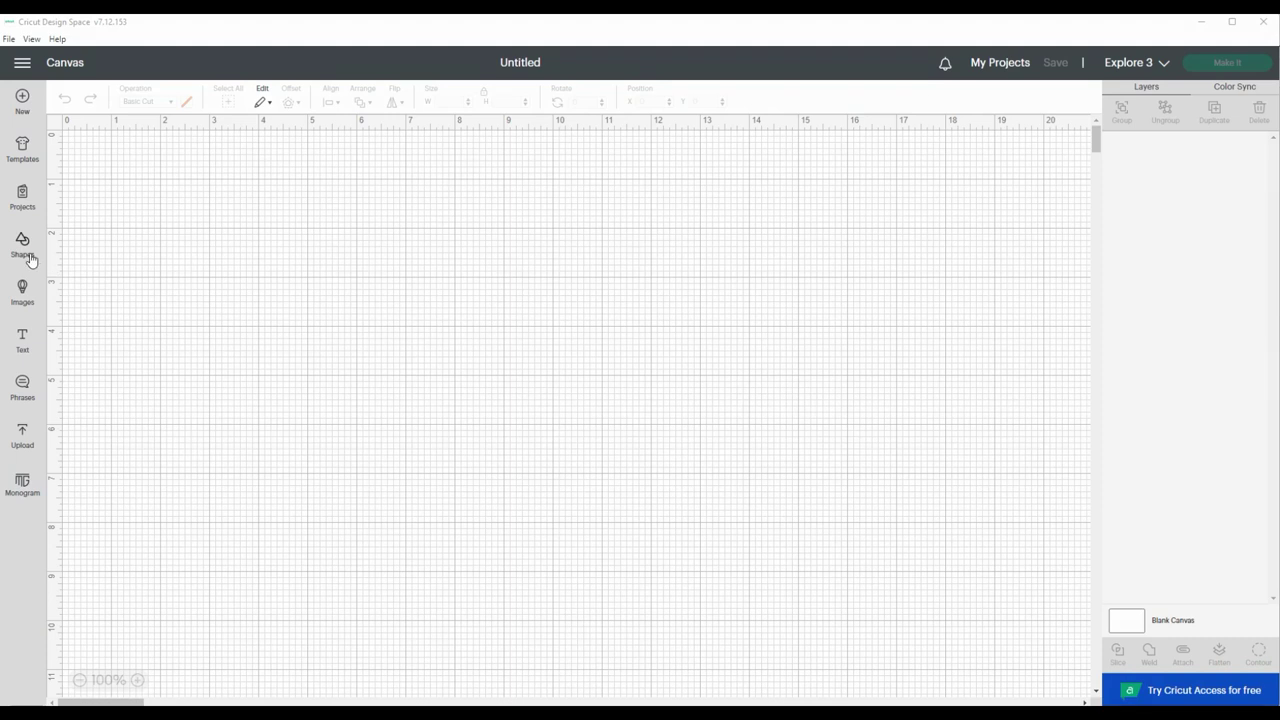
Step: Insert two 2-inch squares from the free shapes and place them side by side near the upper middle of the canvas
{"action": "left_click", "coordinate": [31, 258]}
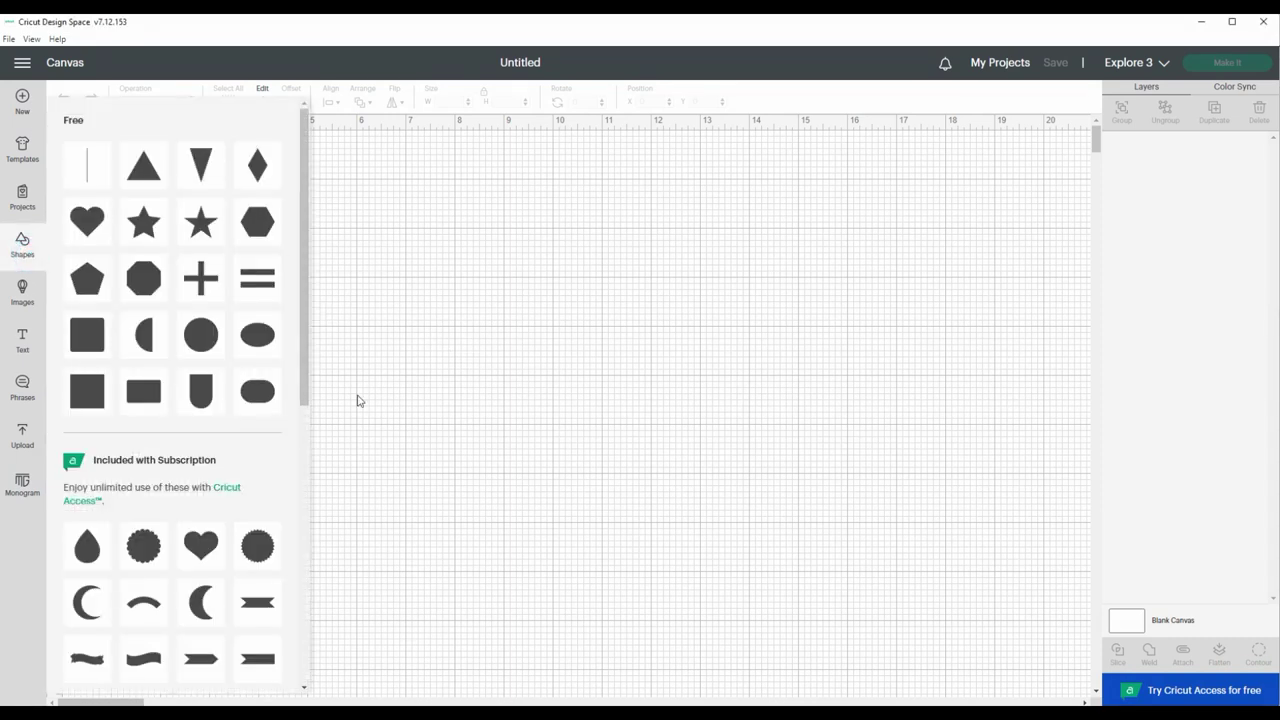
{"action": "left_click", "coordinate": [97, 405]}
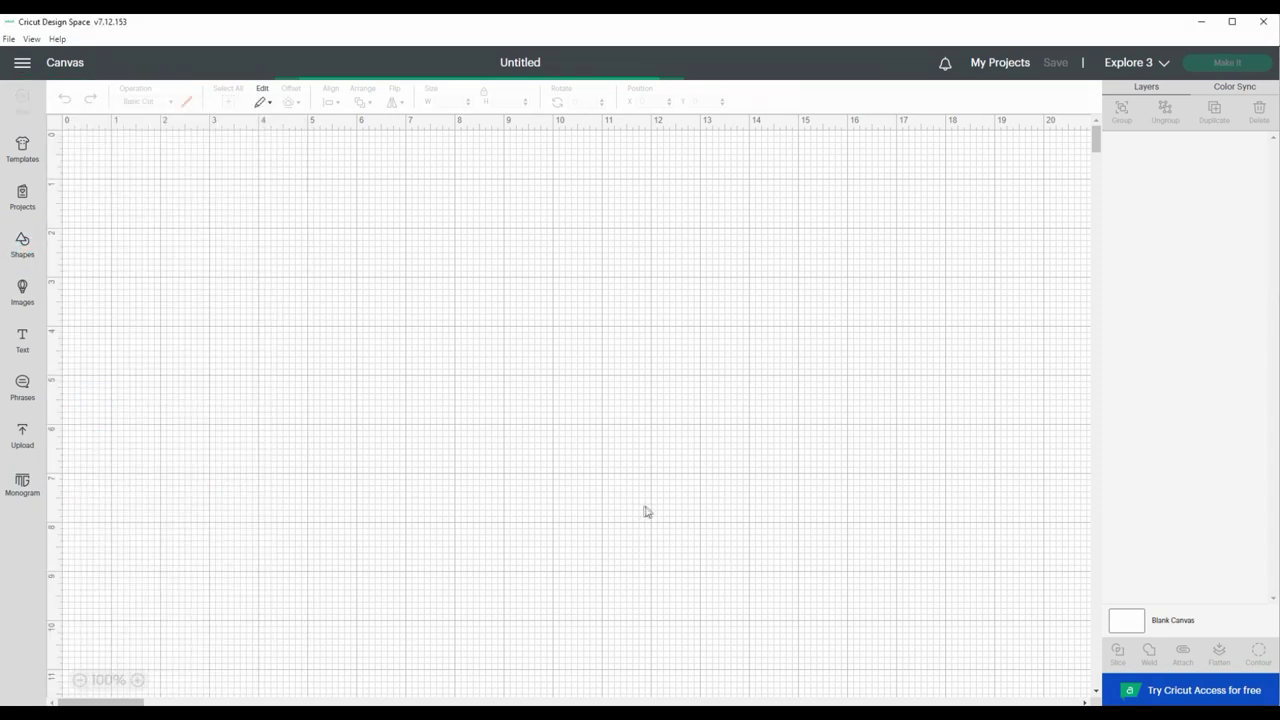
{"action": "left_click_drag", "start_coordinate": [177, 223], "coordinate": [710, 348]}
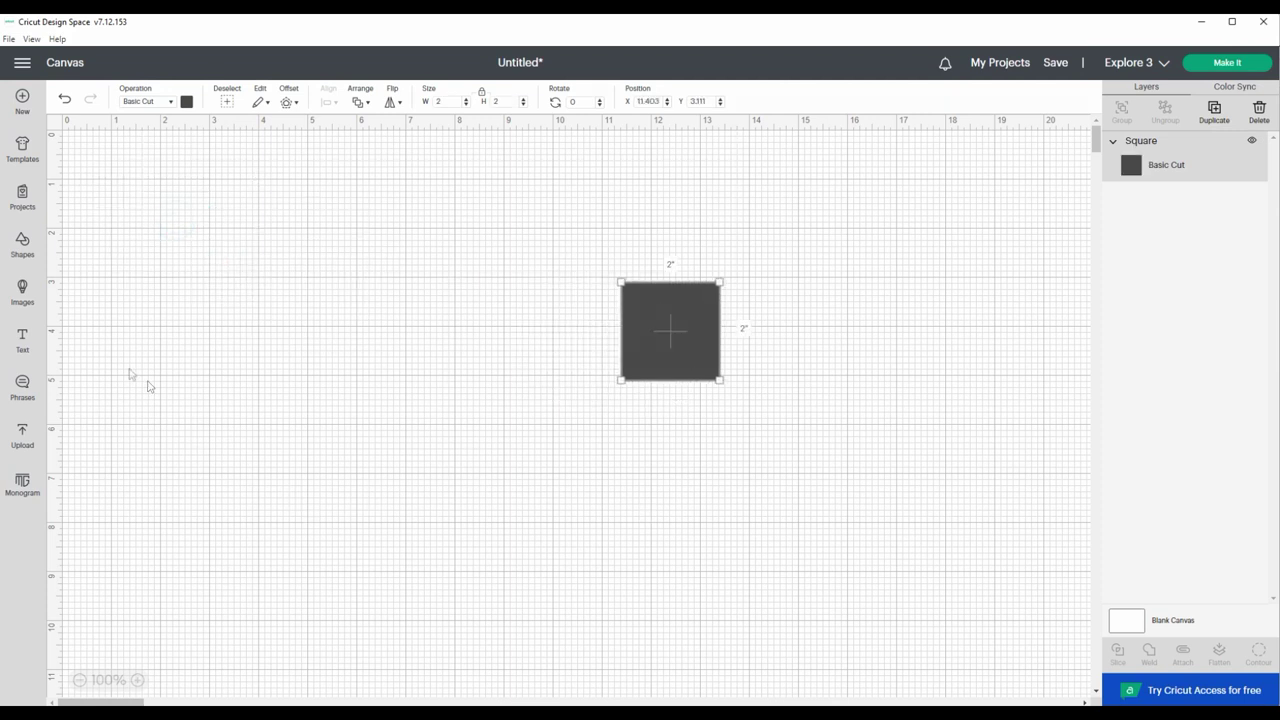
{"action": "left_click", "coordinate": [28, 255]}
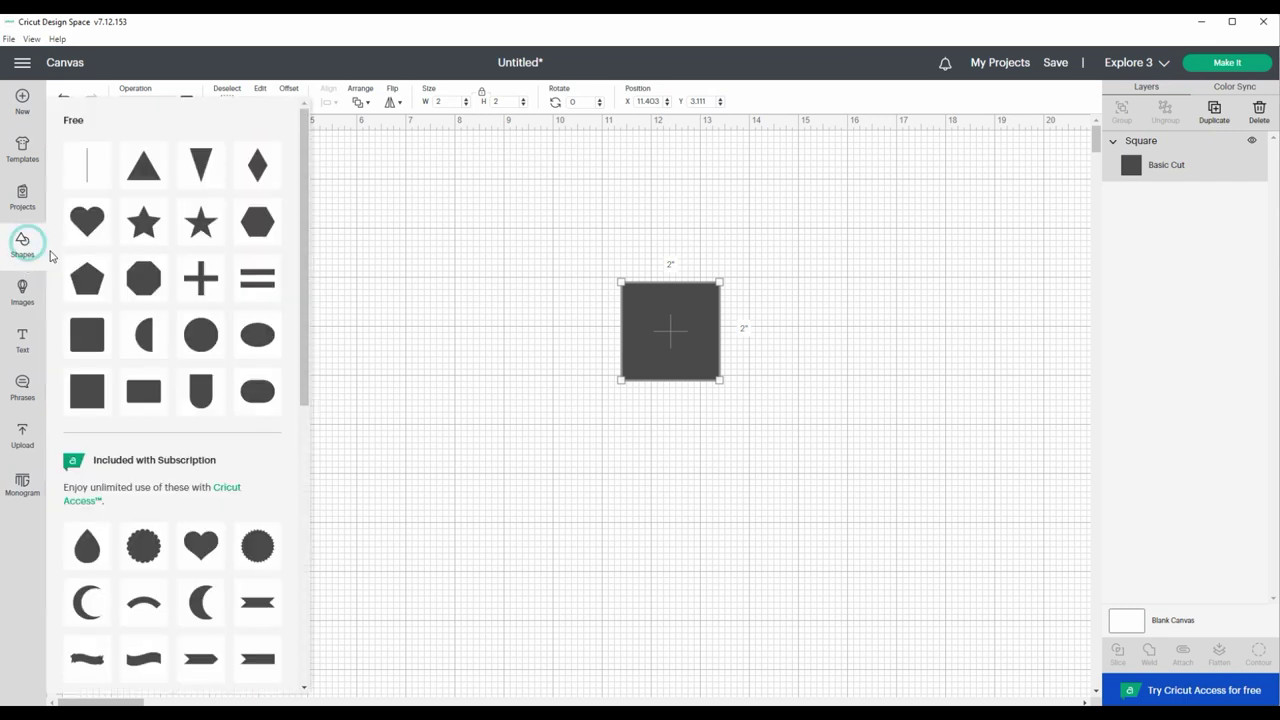
{"action": "left_click", "coordinate": [84, 393]}
{"action": "left_click_drag", "start_coordinate": [164, 237], "coordinate": [866, 342]}
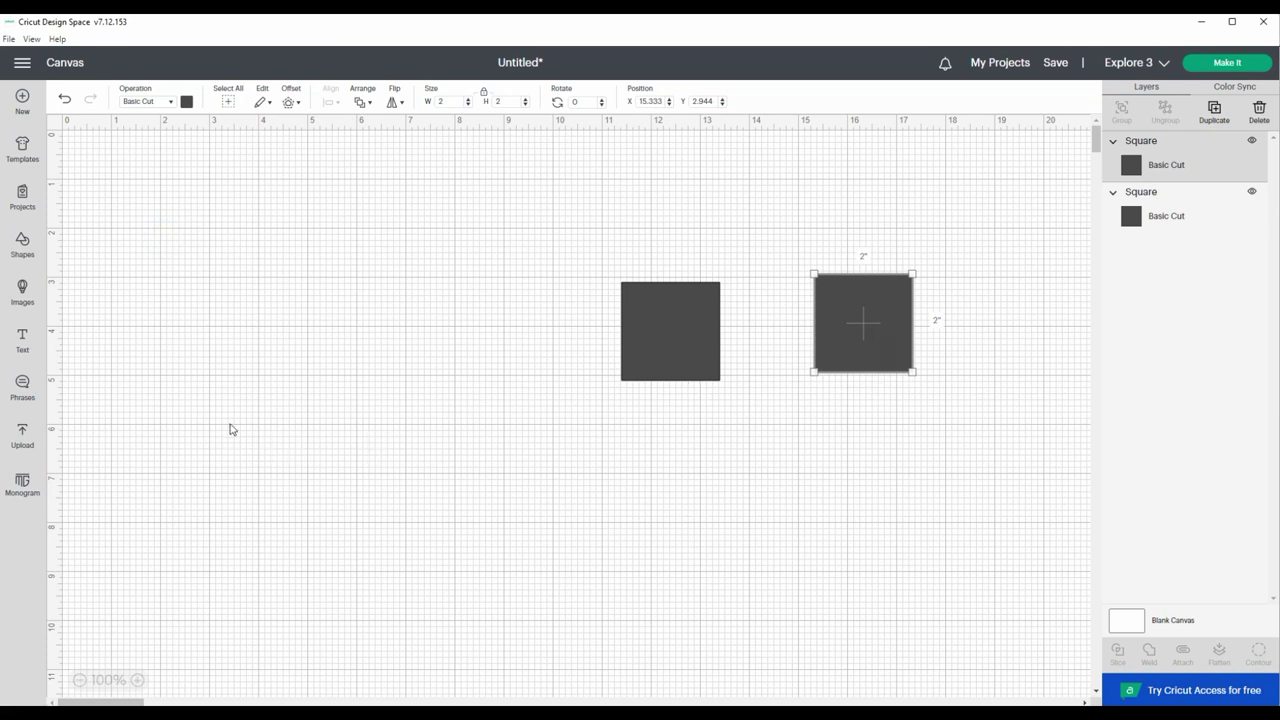
Step: Search the image library for "line" and select the thick solid yellow vertical line
{"action": "left_click", "coordinate": [22, 290]}
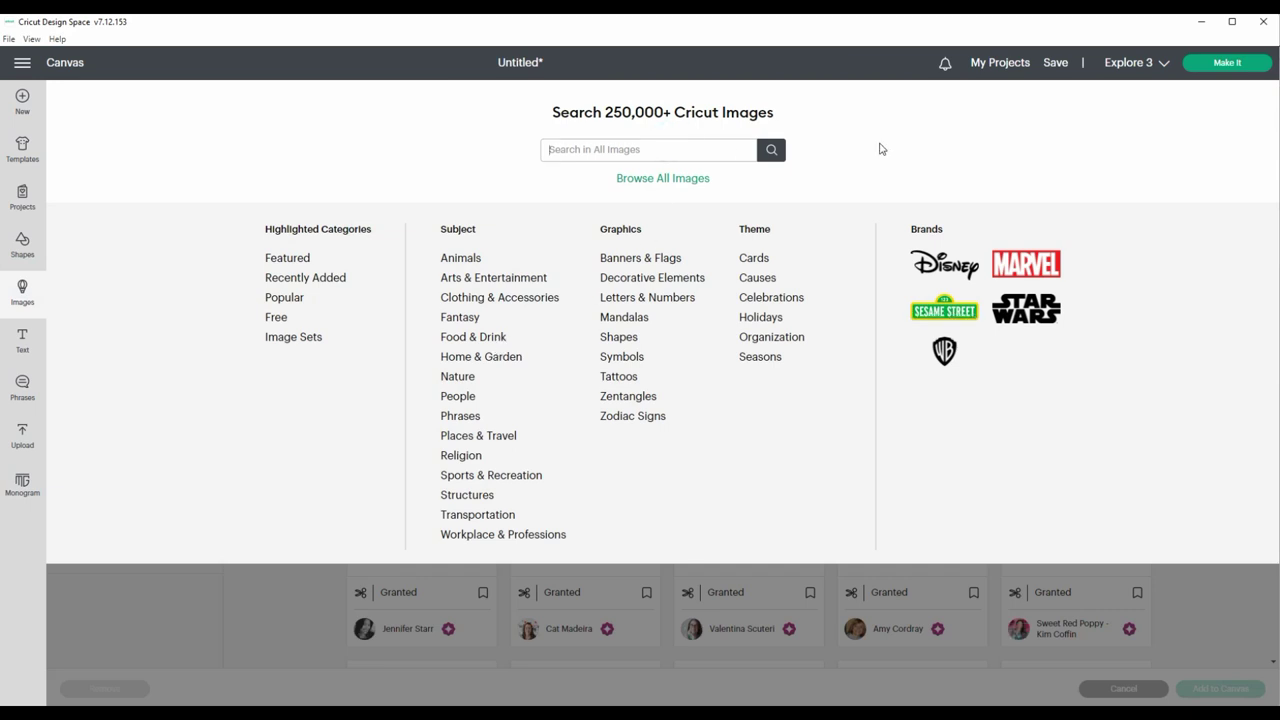
{"action": "type", "text": "line"}
{"action": "key", "text": "Return"}
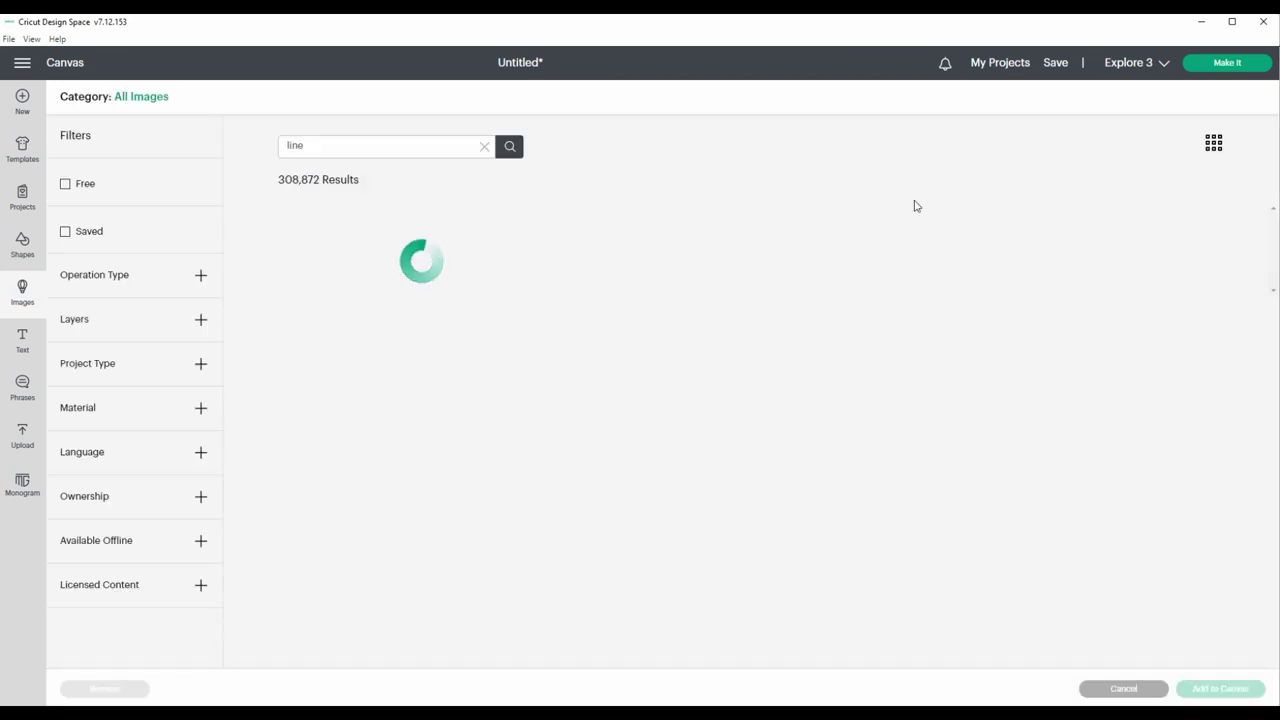
{"action": "left_click_drag", "start_coordinate": [1273, 225], "coordinate": [1273, 293]}
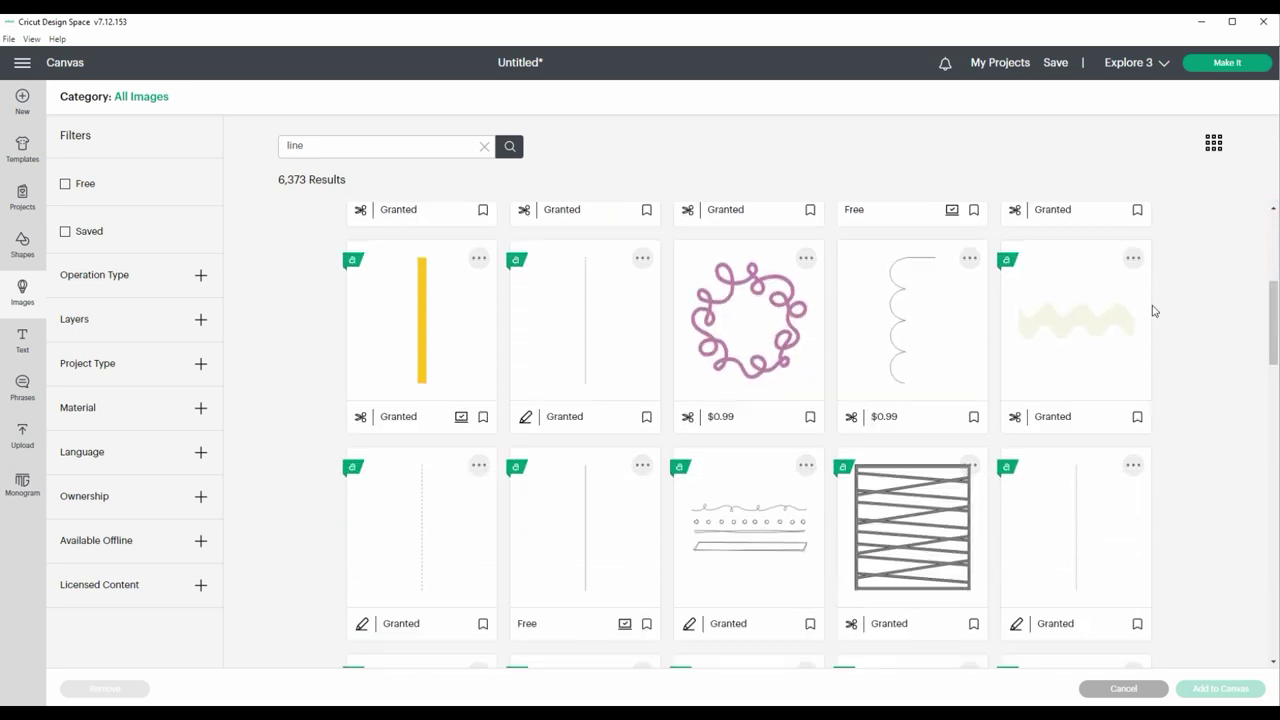
{"action": "left_click", "coordinate": [422, 319]}
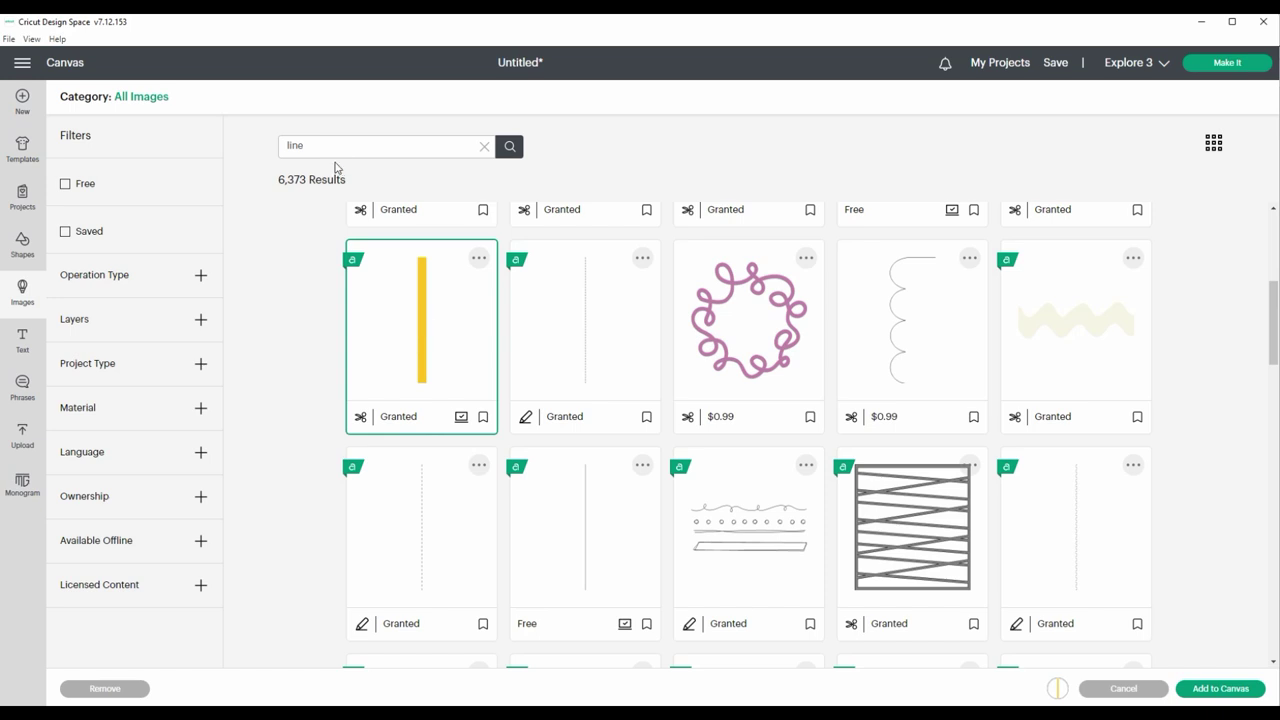
Step: Search the image library for "bee" and also select the black bee framed by laurel branches
{"action": "left_click", "coordinate": [484, 148]}
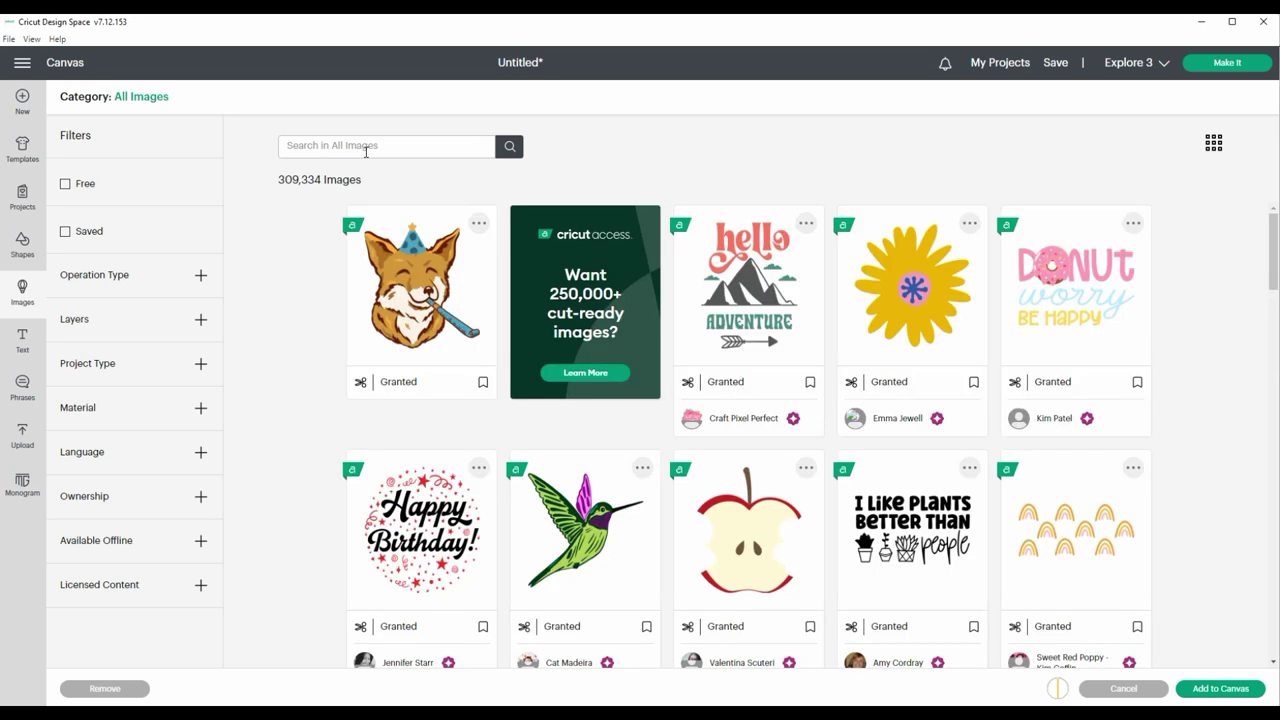
{"action": "left_click", "coordinate": [365, 148]}
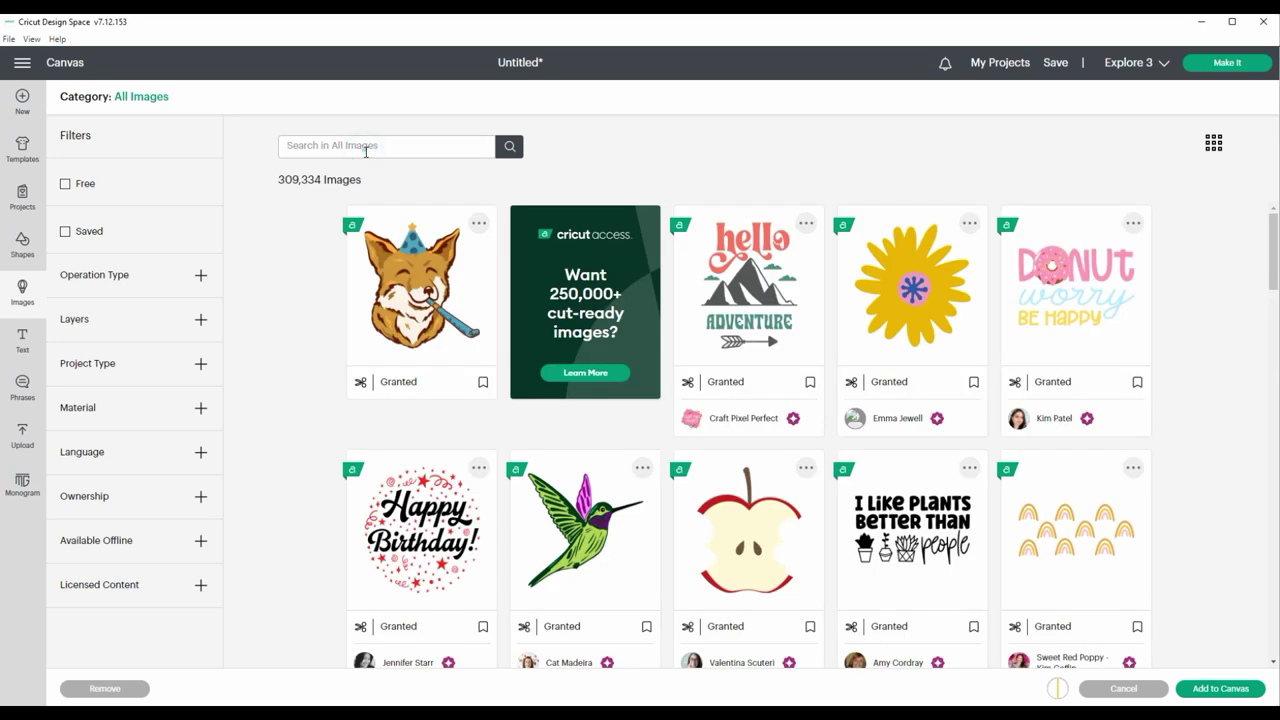
{"action": "type", "text": "bee"}
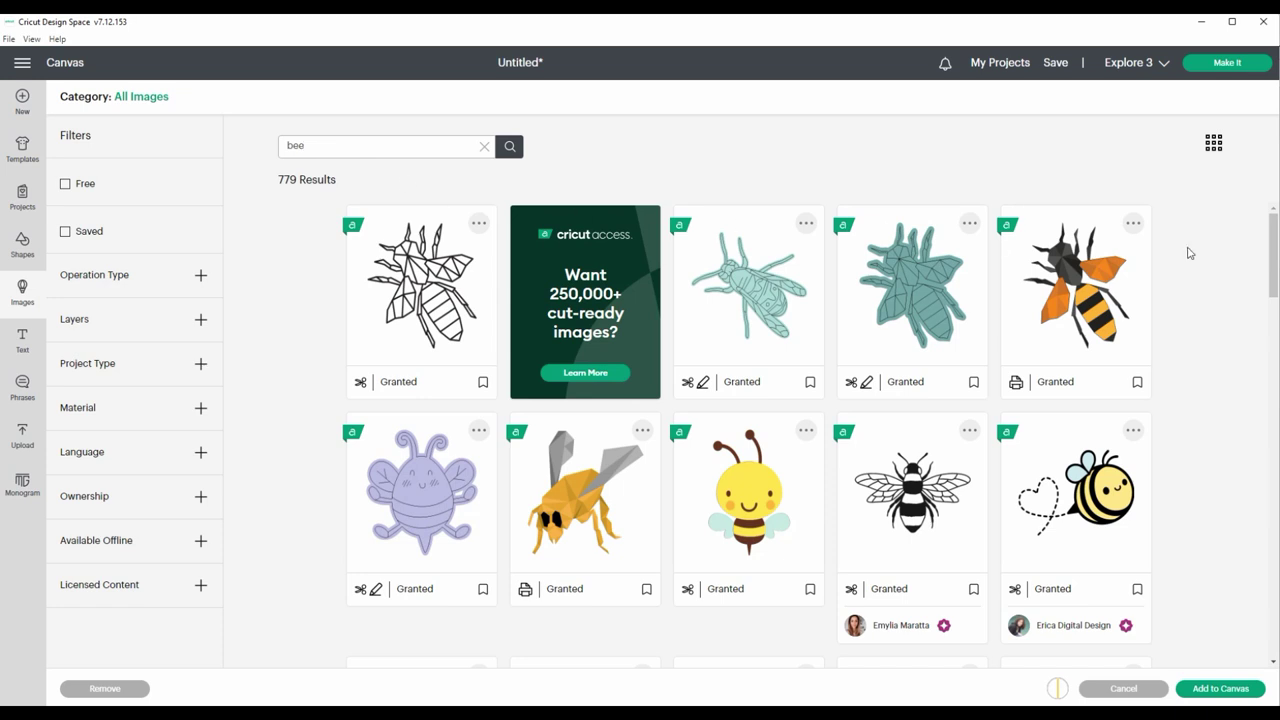
{"action": "scroll", "coordinate": [1273, 257], "scroll_direction": "down", "scroll_amount": 1}
{"action": "scroll", "coordinate": [1273, 257], "scroll_direction": "down", "scroll_amount": 9}
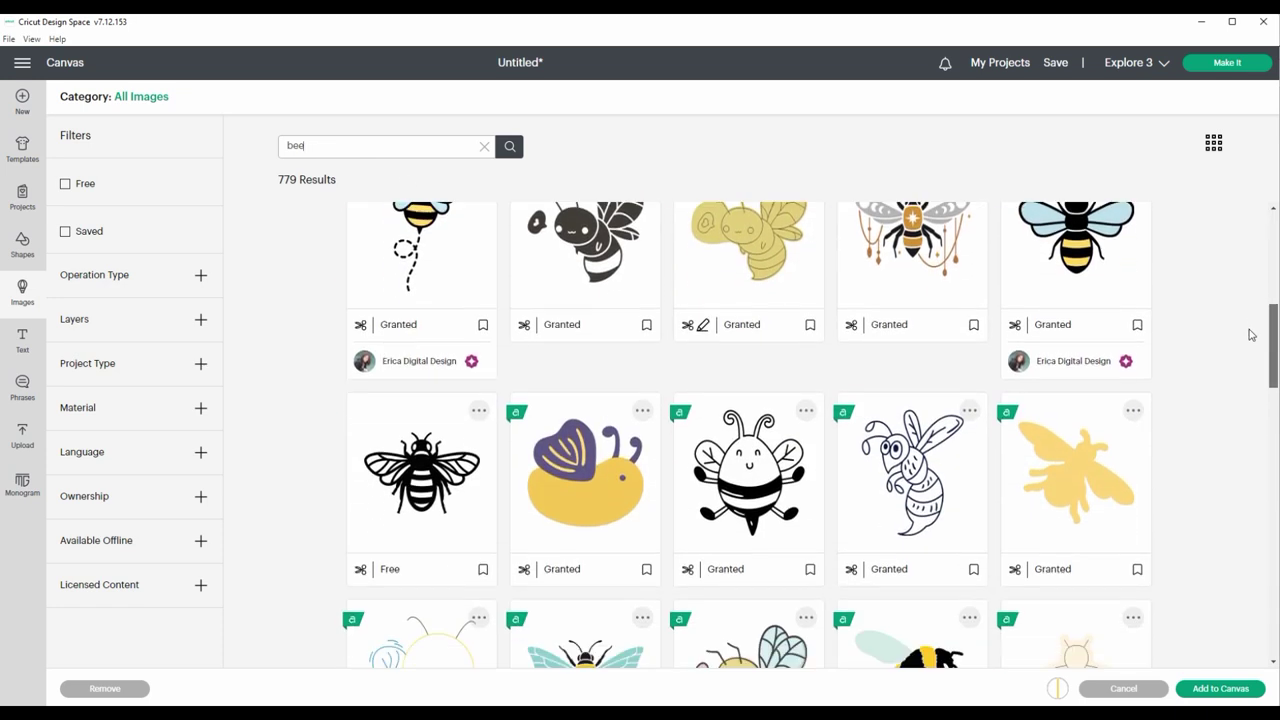
{"action": "scroll", "coordinate": [1224, 410], "scroll_direction": "down", "scroll_amount": 15}
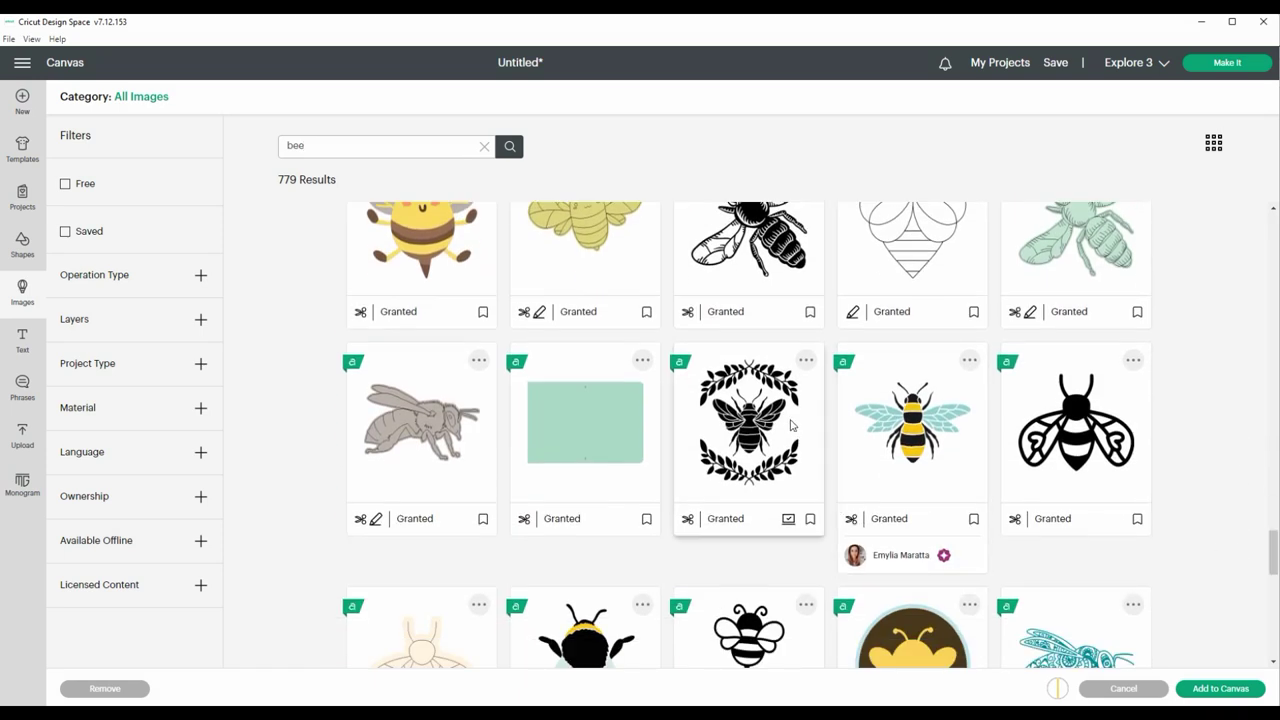
{"action": "left_click", "coordinate": [763, 448]}
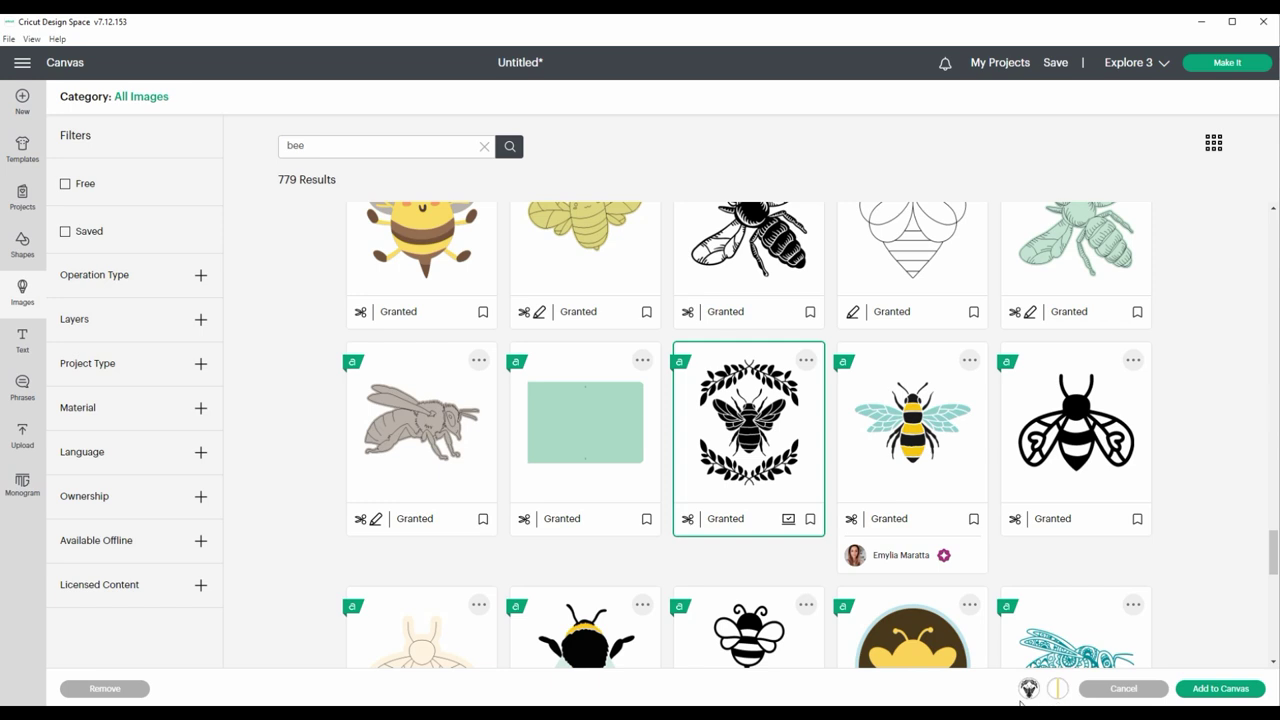
Step: Add the two selected images to the canvas, placing the bee right of the squares and the yellow line left of them
{"action": "left_click", "coordinate": [1219, 690]}
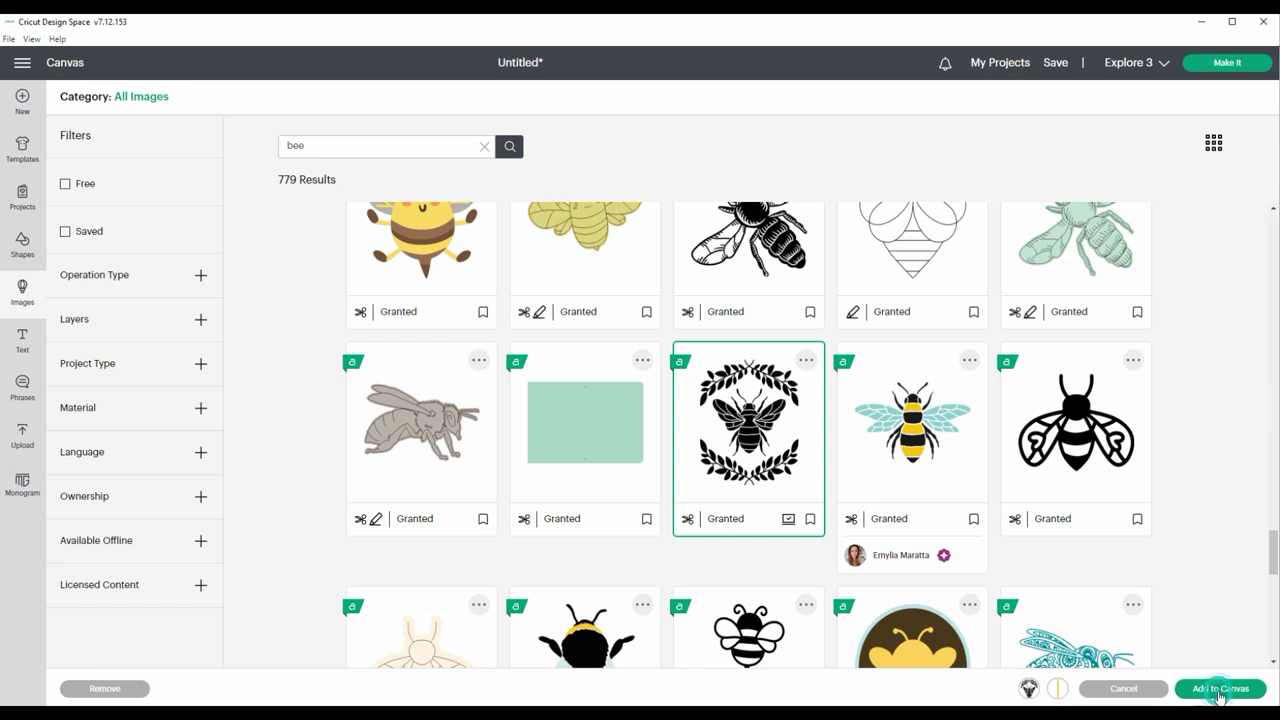
{"action": "left_click_drag", "start_coordinate": [187, 240], "coordinate": [933, 412]}
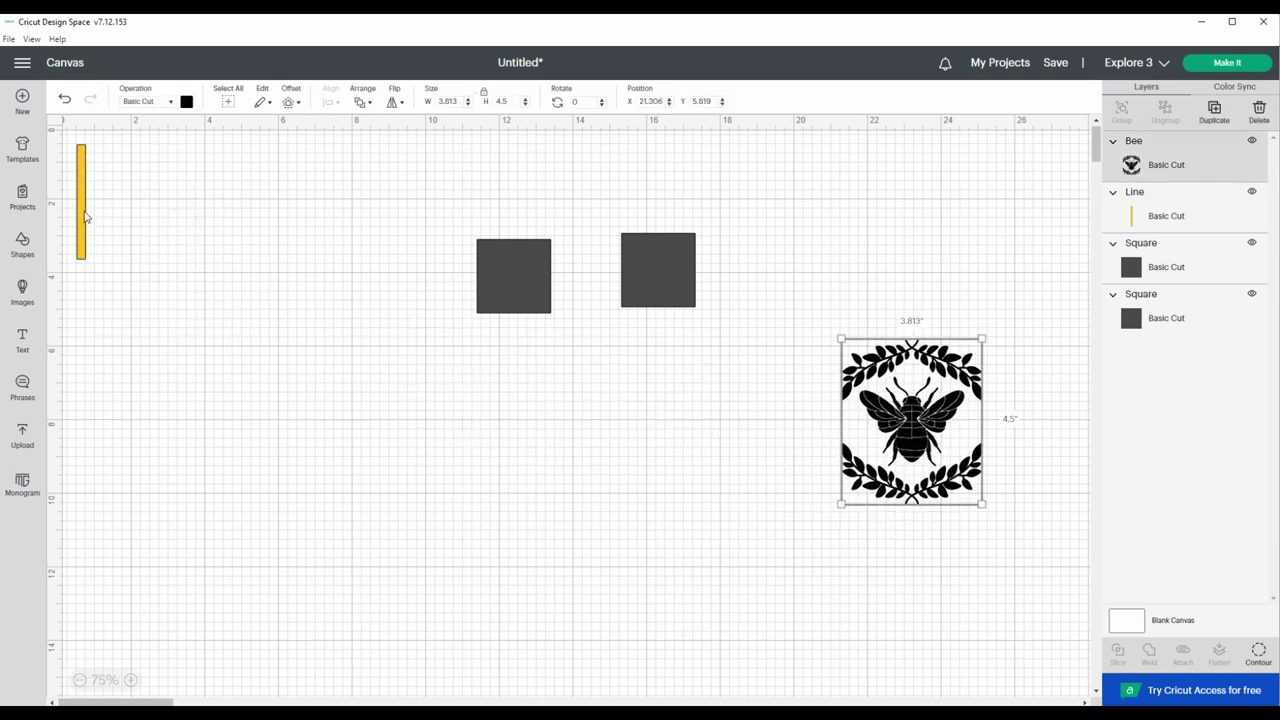
{"action": "left_click_drag", "start_coordinate": [82, 214], "coordinate": [233, 388]}
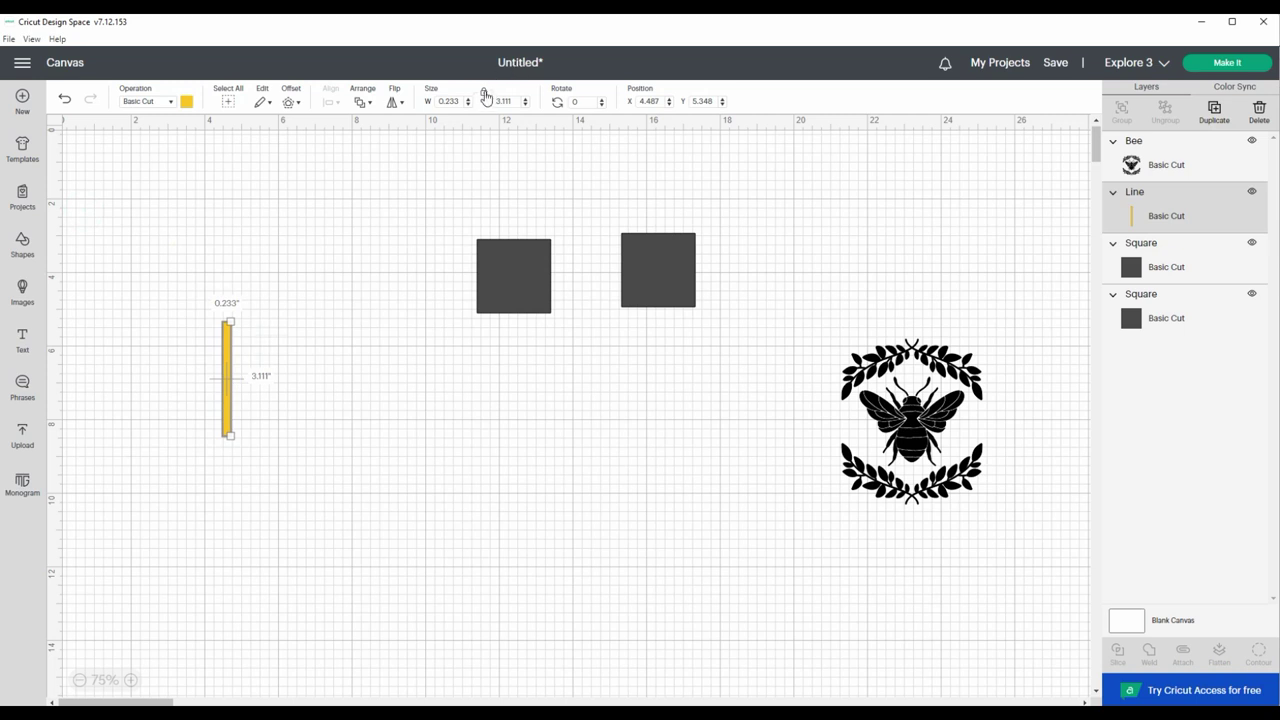
Step: Resize the yellow line to 1 inch wide and 14 inches high with unlocked proportions, and move it near the canvas's upper-left corner
{"action": "left_click_drag", "start_coordinate": [460, 102], "coordinate": [442, 97]}
{"action": "left_click", "coordinate": [512, 101]}
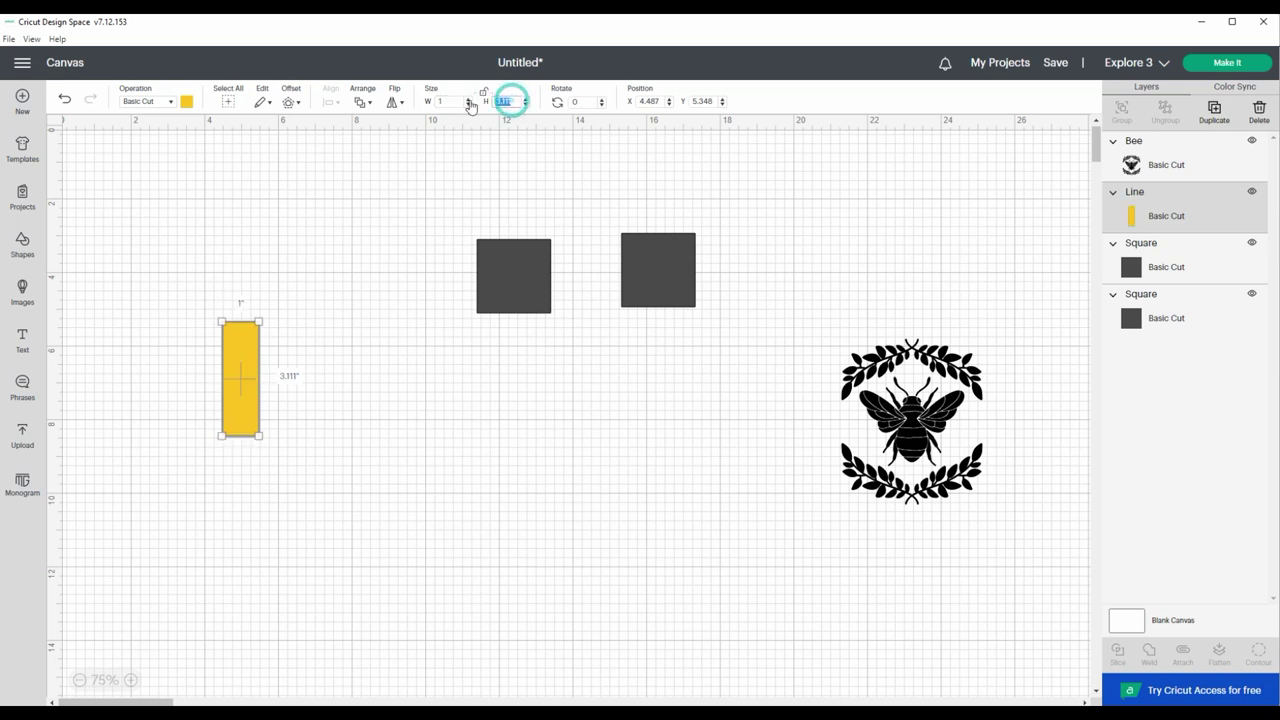
{"action": "type", "text": "14"}
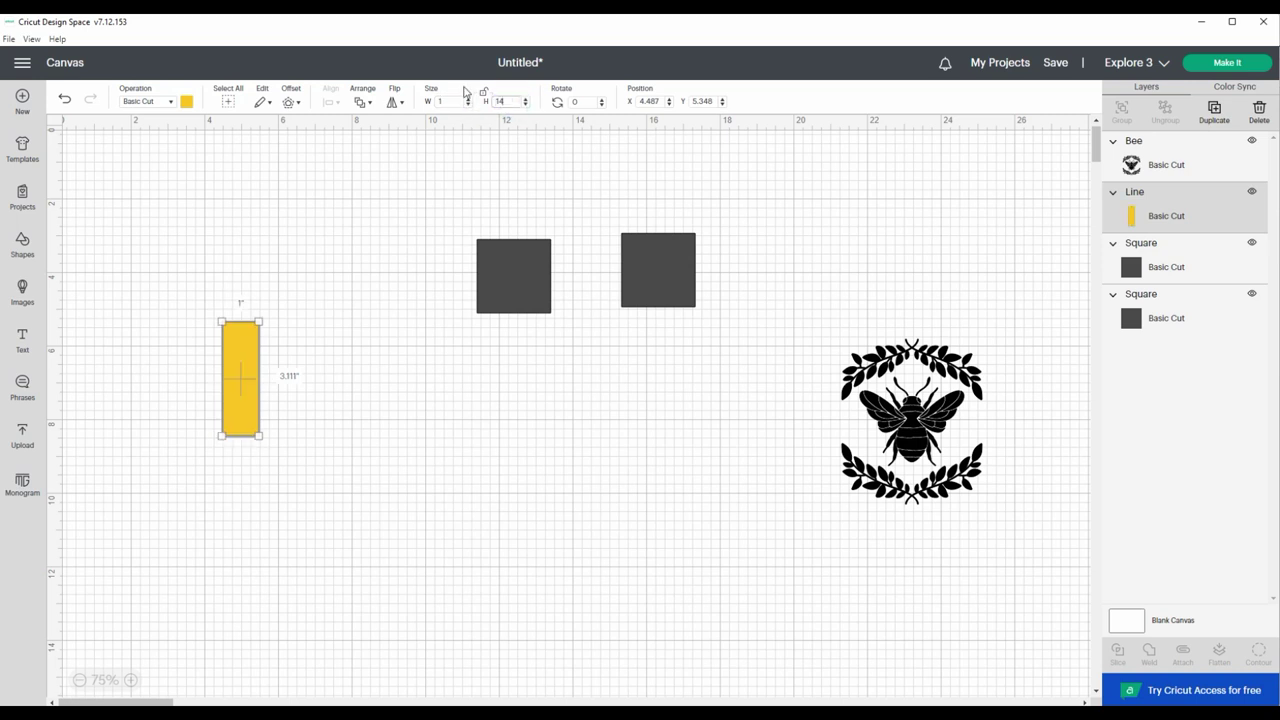
{"action": "key", "text": "Return"}
{"action": "left_click_drag", "start_coordinate": [243, 447], "coordinate": [131, 271]}
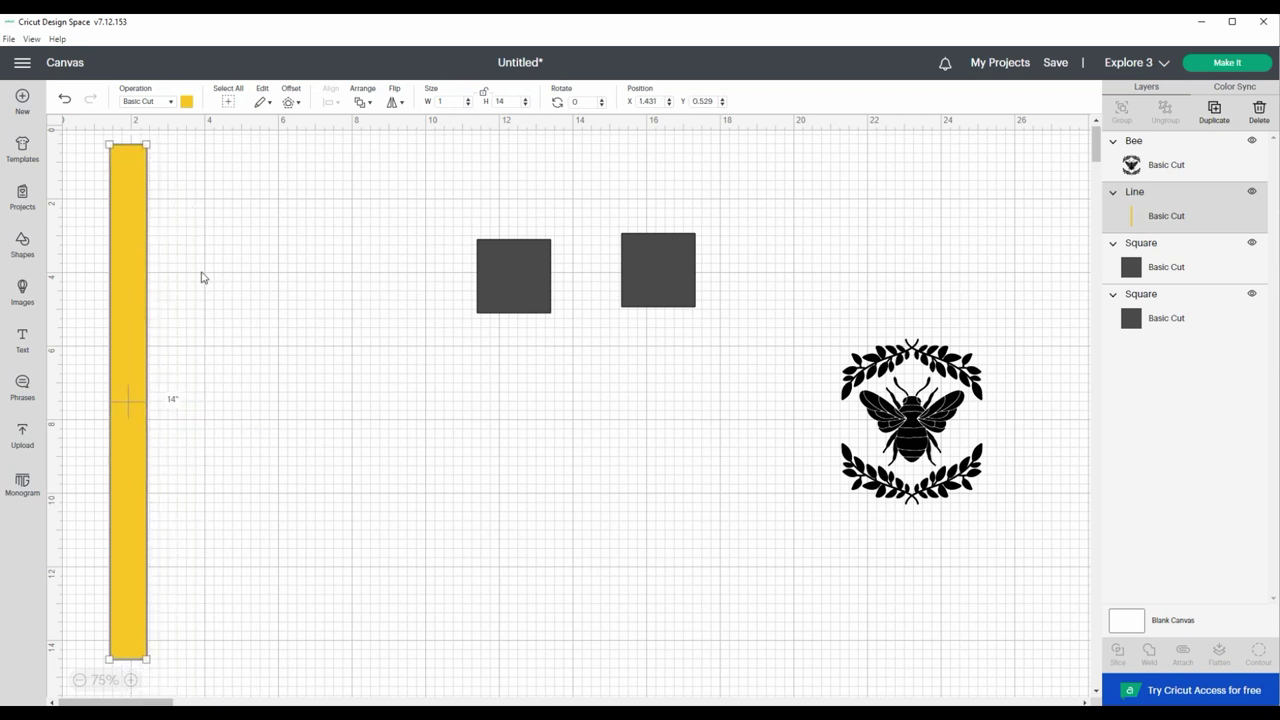
Step: Duplicate the 14-inch yellow bar and place the copy to its right
{"action": "right_click", "coordinate": [118, 243]}
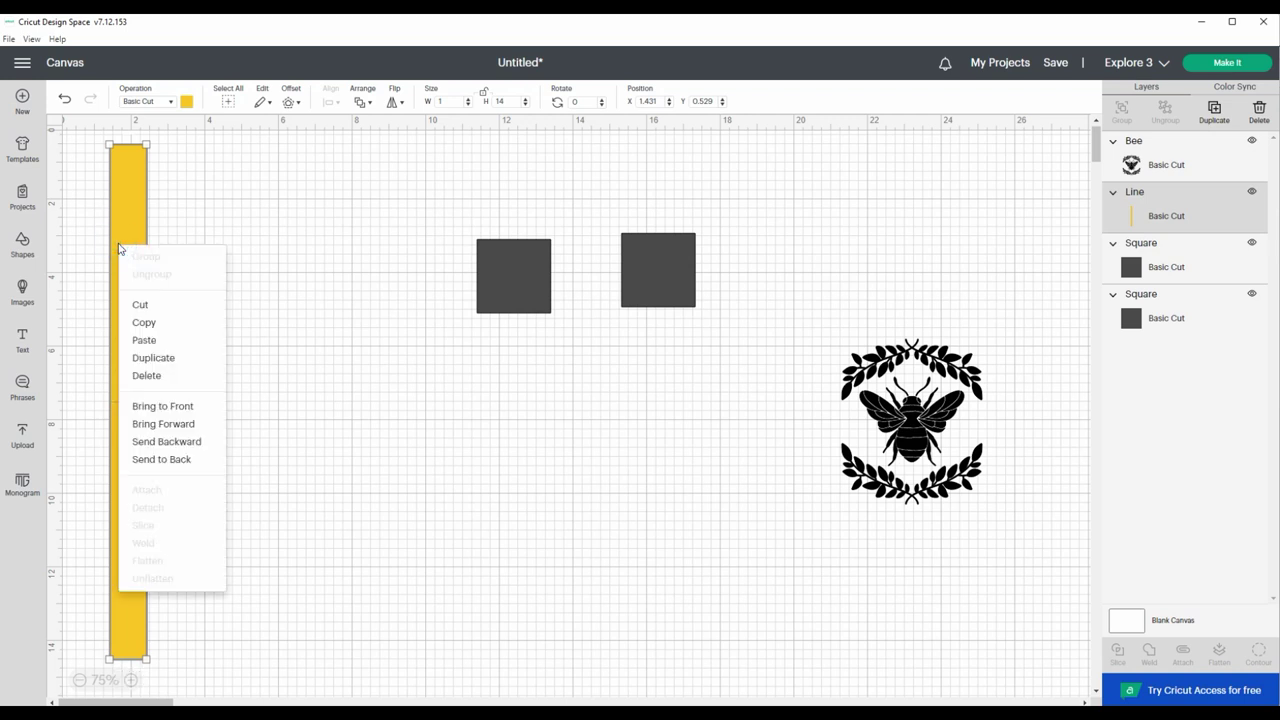
{"action": "left_click", "coordinate": [146, 358]}
{"action": "left_click_drag", "start_coordinate": [95, 316], "coordinate": [243, 324]}
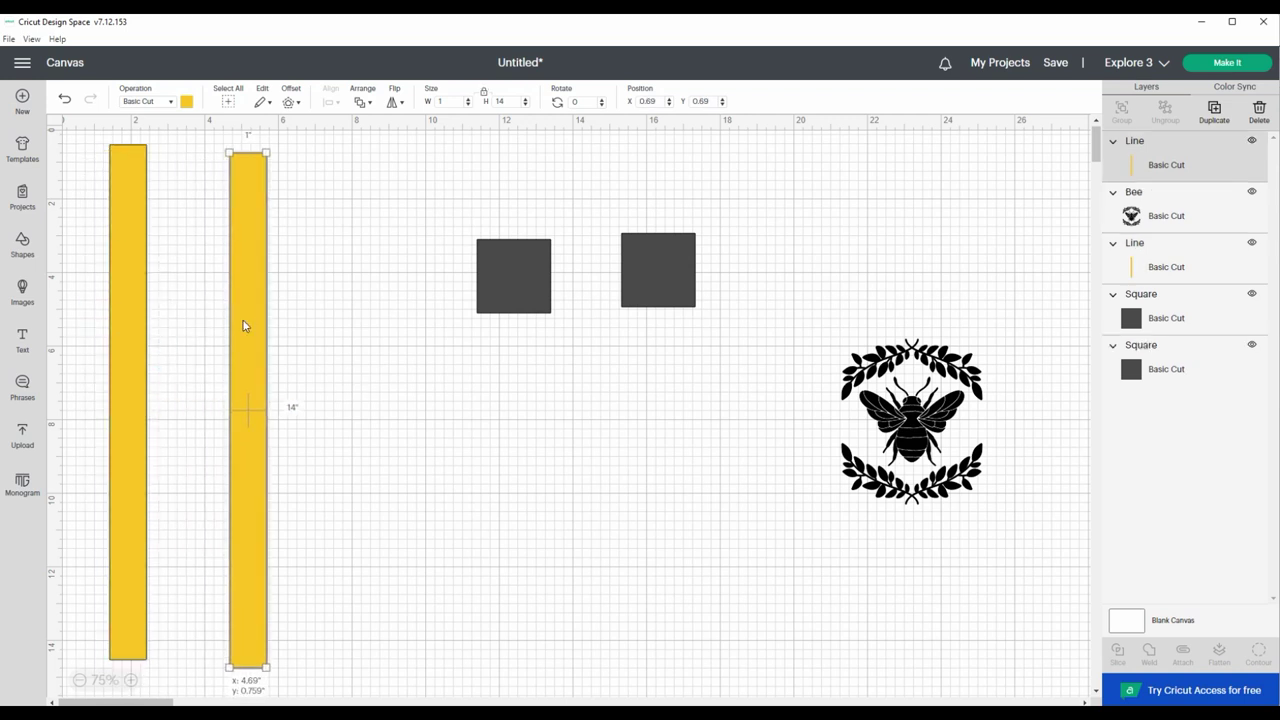
Step: Set the copied bar's width to 2 inches with unlocked proportions and move it close beside the first bar
{"action": "left_click", "coordinate": [485, 93]}
{"action": "left_click", "coordinate": [452, 102]}
{"action": "type", "text": "3"}
{"action": "left_click", "coordinate": [462, 93]}
{"action": "left_click", "coordinate": [399, 429]}
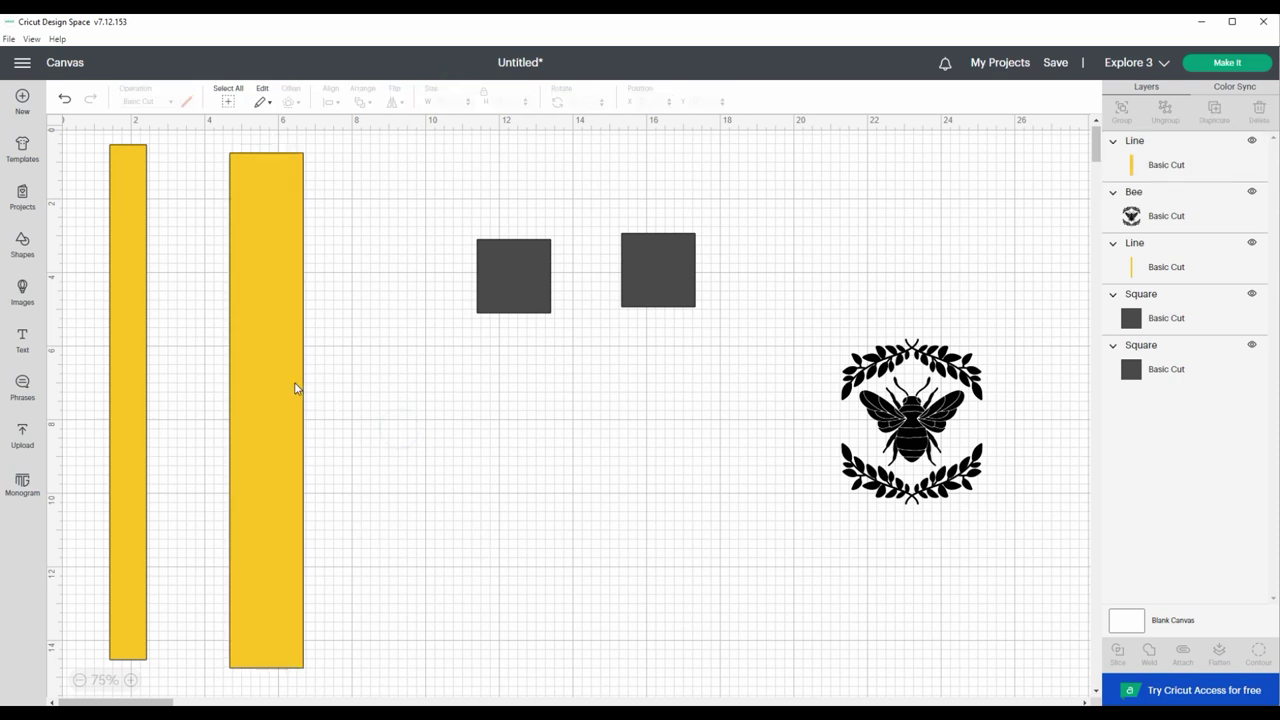
{"action": "left_click_drag", "start_coordinate": [295, 388], "coordinate": [232, 380]}
{"action": "left_click", "coordinate": [335, 347]}
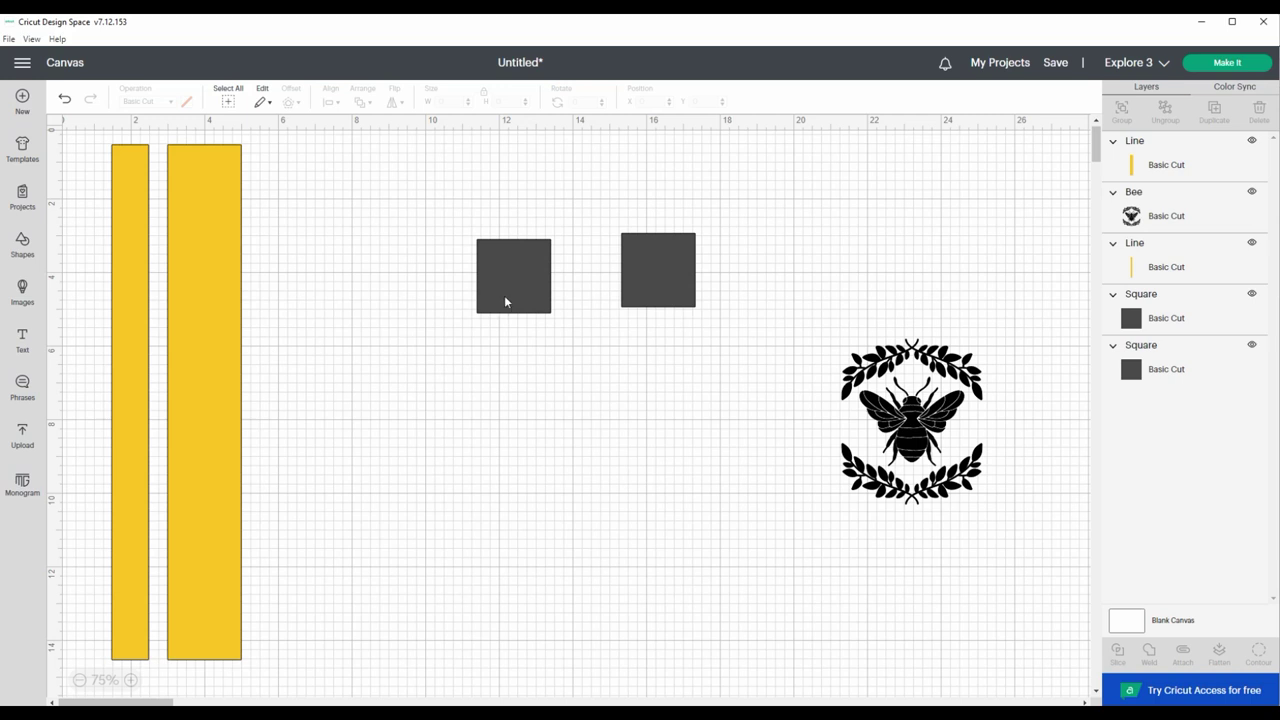
Step: Stretch the left square into a tall rectangle about 5.7 by 13.1 inches beside the yellow bars
{"action": "mouse_move", "coordinate": [505, 301]}
{"action": "left_mouse_down"}
{"action": "mouse_move", "coordinate": [241, 293]}
{"action": "mouse_move", "coordinate": [326, 283]}
{"action": "mouse_move", "coordinate": [546, 467]}
{"action": "mouse_move", "coordinate": [488, 304]}
{"action": "left_mouse_up"}
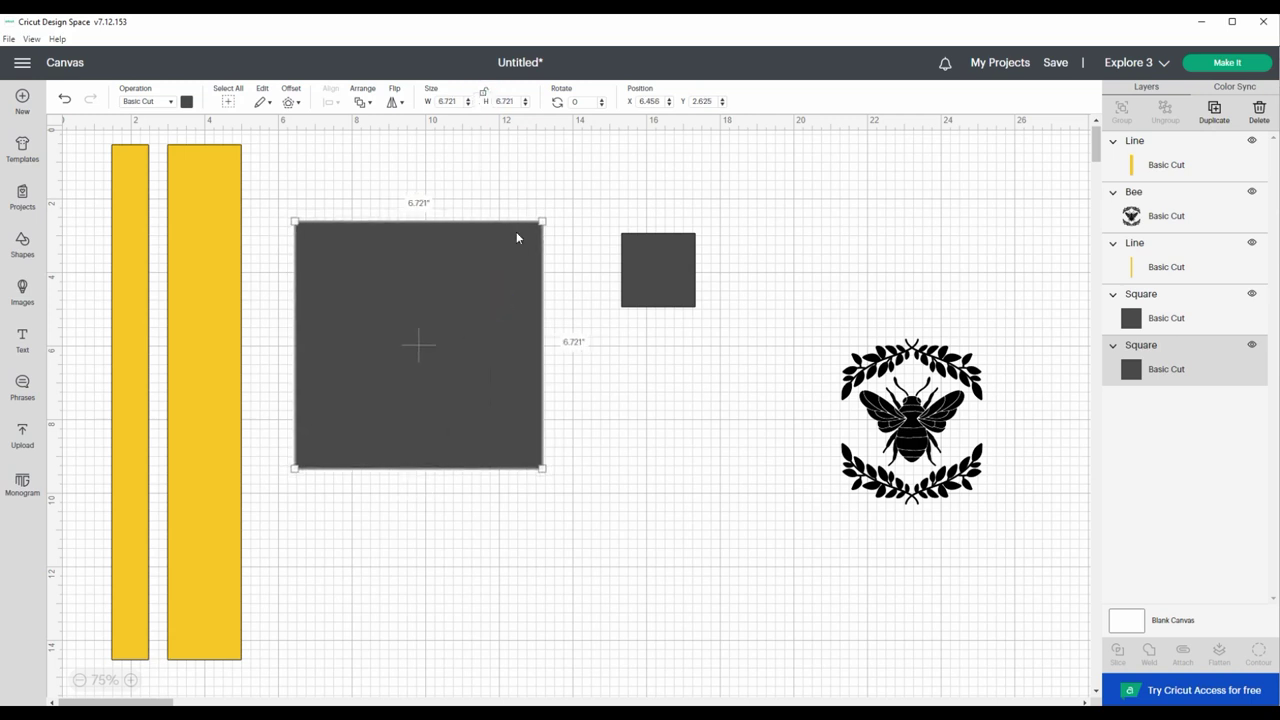
{"action": "left_click_drag", "start_coordinate": [548, 467], "coordinate": [490, 684]}
{"action": "left_click_drag", "start_coordinate": [445, 620], "coordinate": [451, 563]}
{"action": "left_click_drag", "start_coordinate": [491, 626], "coordinate": [509, 645]}
Step: Set the tall dark rectangle's height to 14.5 inches and its width to 5.5 inches
{"action": "left_click", "coordinate": [497, 99]}
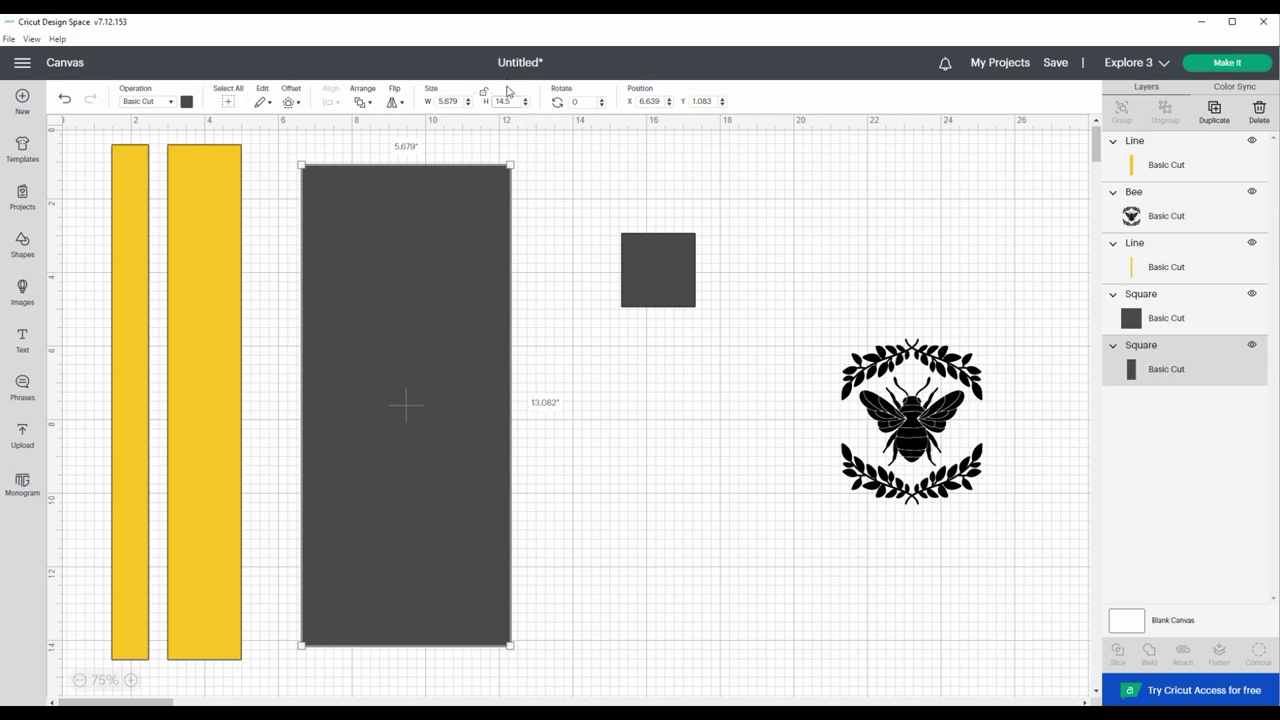
{"action": "type", "text": "14.5"}
{"action": "key", "text": "Return"}
{"action": "left_click_drag", "start_coordinate": [422, 364], "coordinate": [514, 308]}
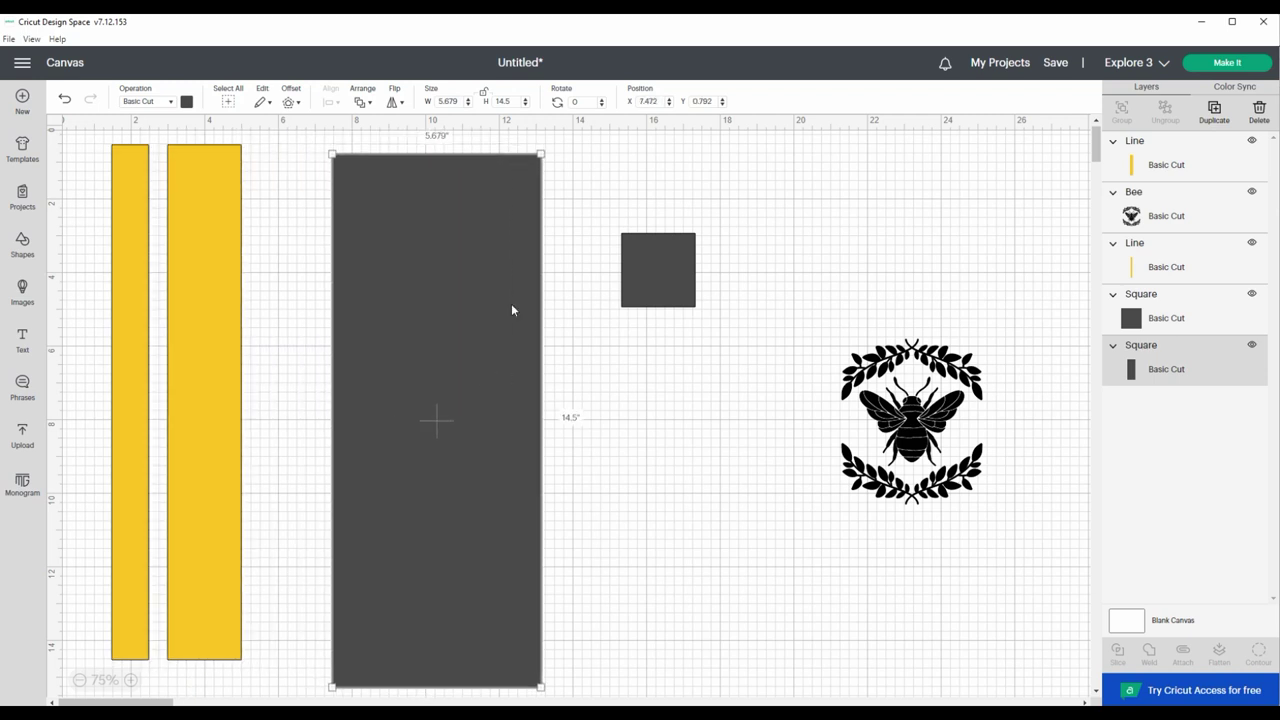
{"action": "left_click", "coordinate": [445, 101]}
{"action": "type", "text": "4.5"}
{"action": "key", "text": "Return"}
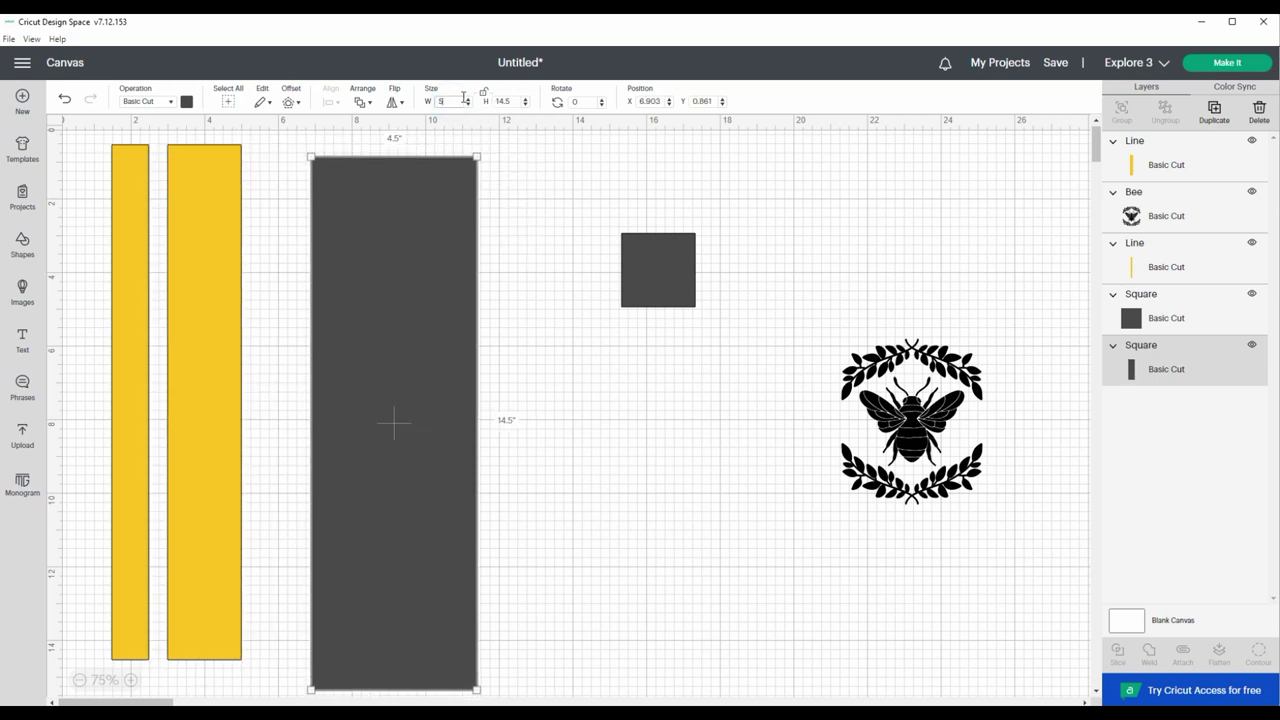
{"action": "key", "text": "Return"}
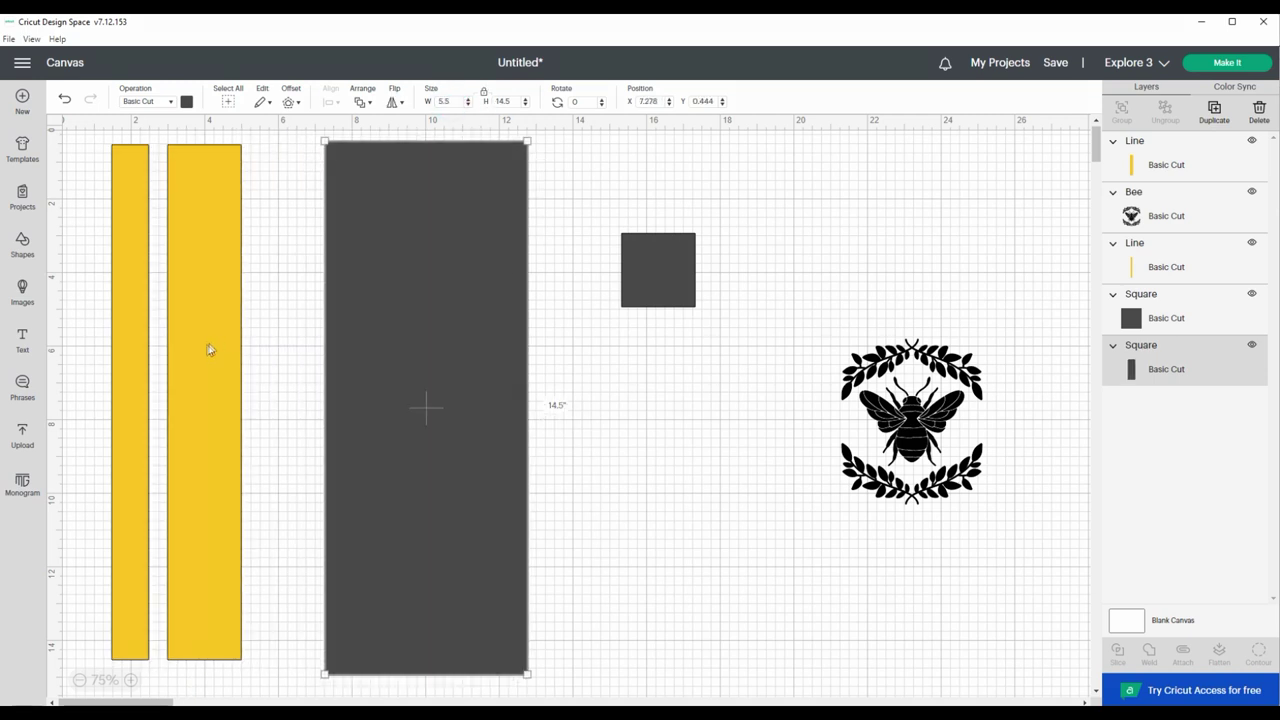
Step: Center the 2-inch-wide yellow bar horizontally over the tall dark rectangle and slice the two overlapping shapes
{"action": "left_click_drag", "start_coordinate": [206, 344], "coordinate": [433, 352]}
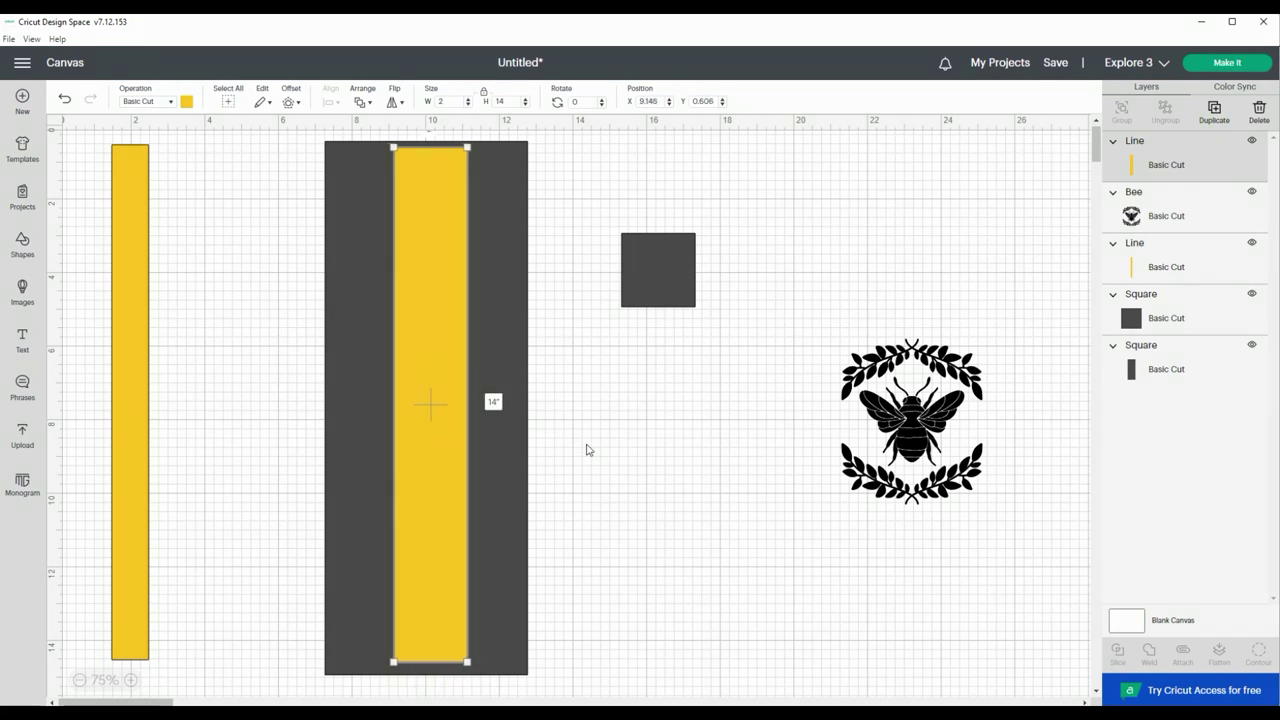
{"action": "left_click_drag", "start_coordinate": [586, 443], "coordinate": [347, 332]}
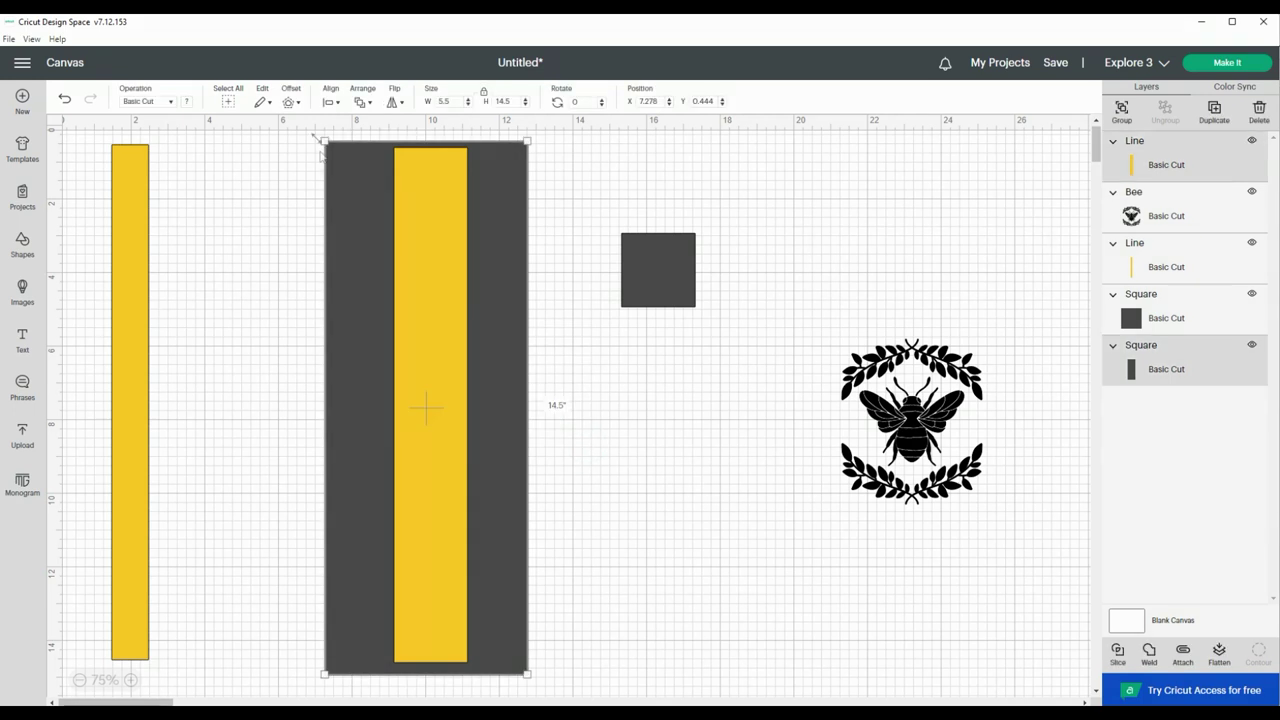
{"action": "left_click", "coordinate": [328, 101]}
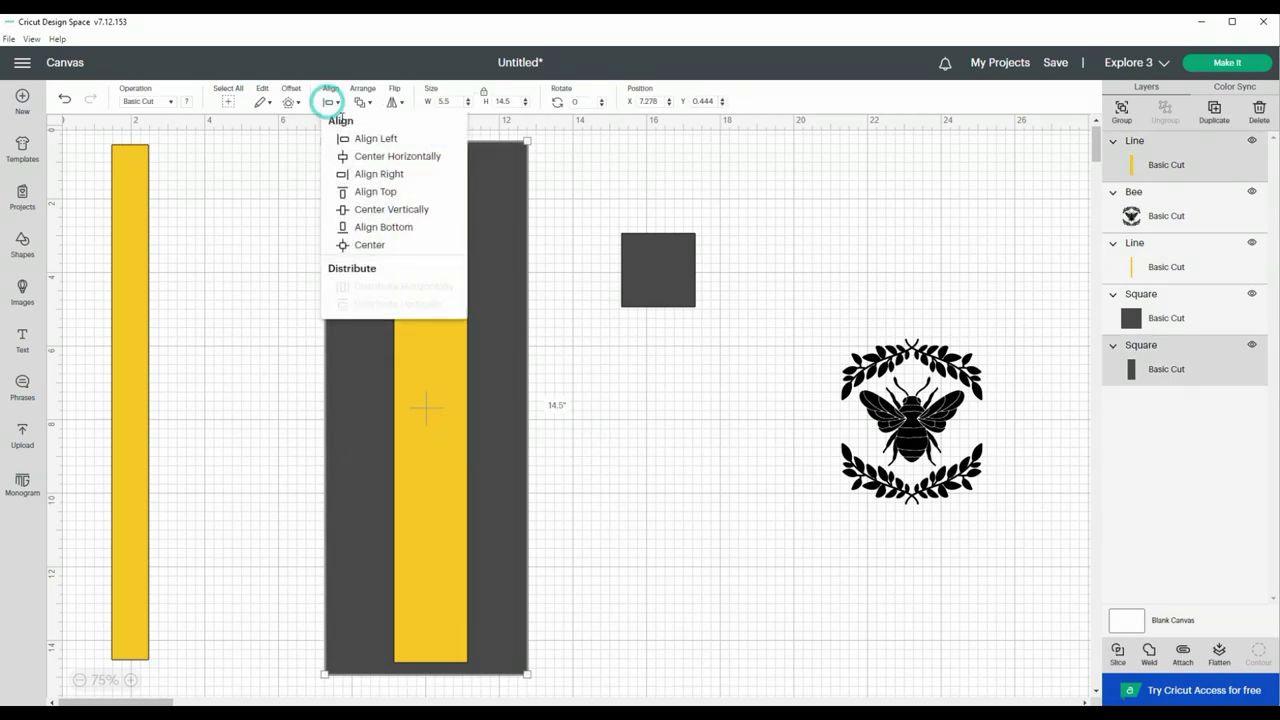
{"action": "left_click", "coordinate": [362, 157]}
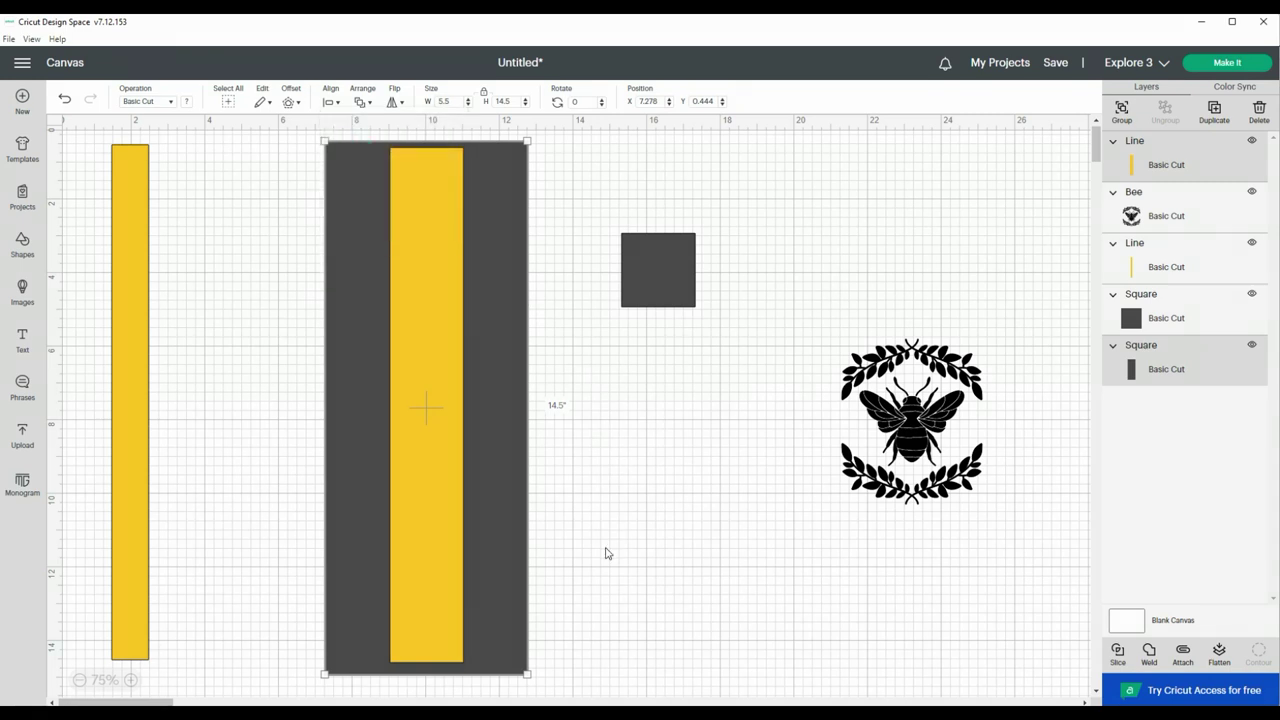
{"action": "left_click_drag", "start_coordinate": [605, 553], "coordinate": [295, 326]}
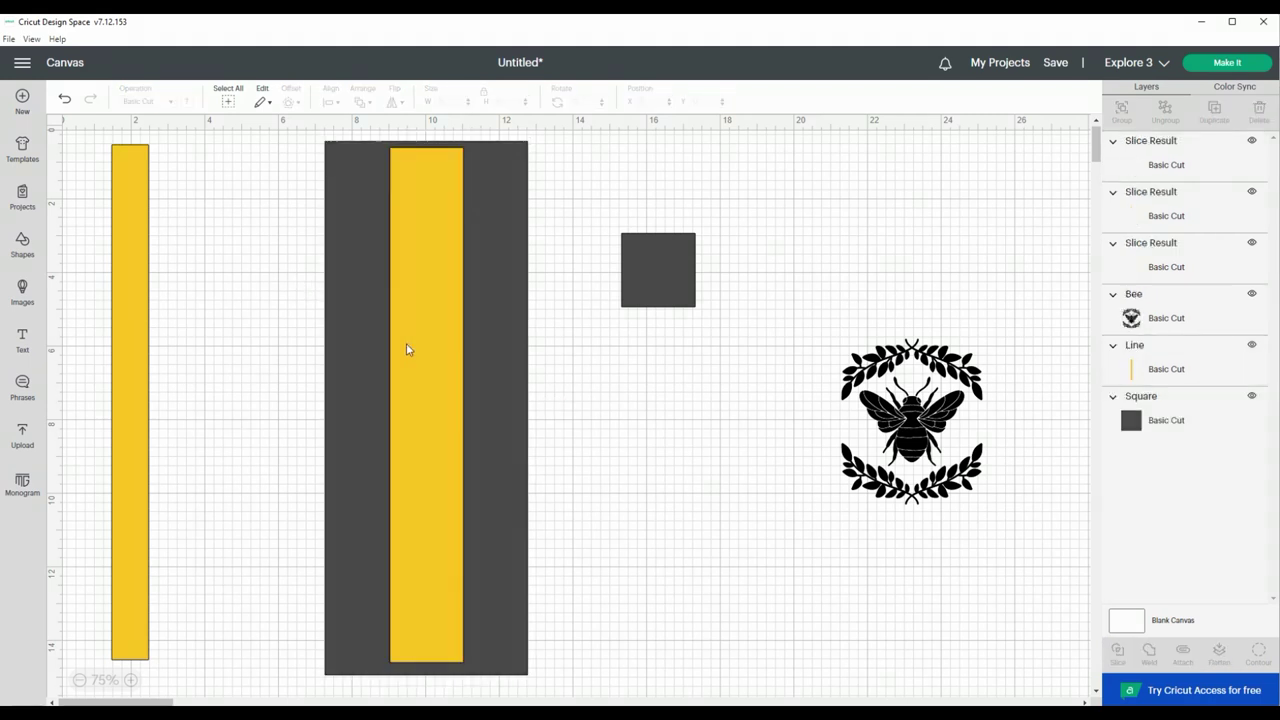
Step: Move the yellow bar and the cut-out dark bar off the tall dark rectangle and delete both pieces
{"action": "left_click_drag", "start_coordinate": [410, 352], "coordinate": [672, 401]}
{"action": "left_click_drag", "start_coordinate": [444, 400], "coordinate": [825, 379]}
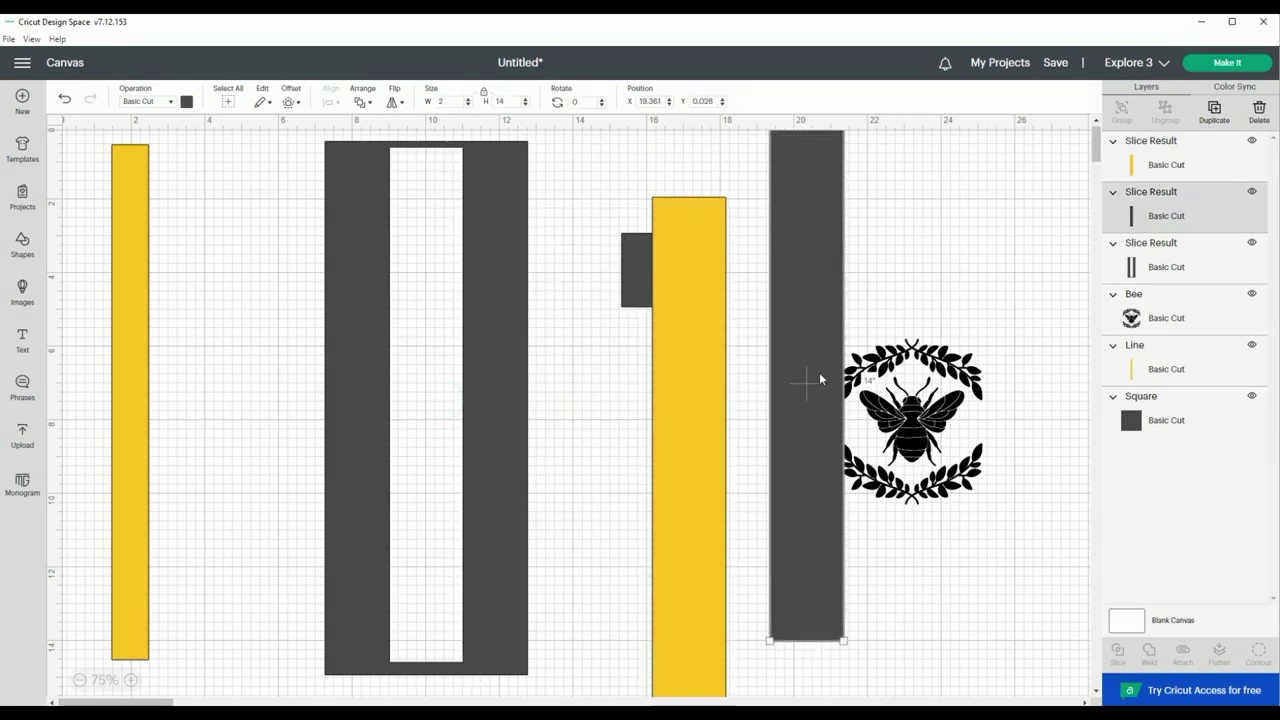
{"action": "key", "text": "Delete"}
{"action": "left_click", "coordinate": [701, 379]}
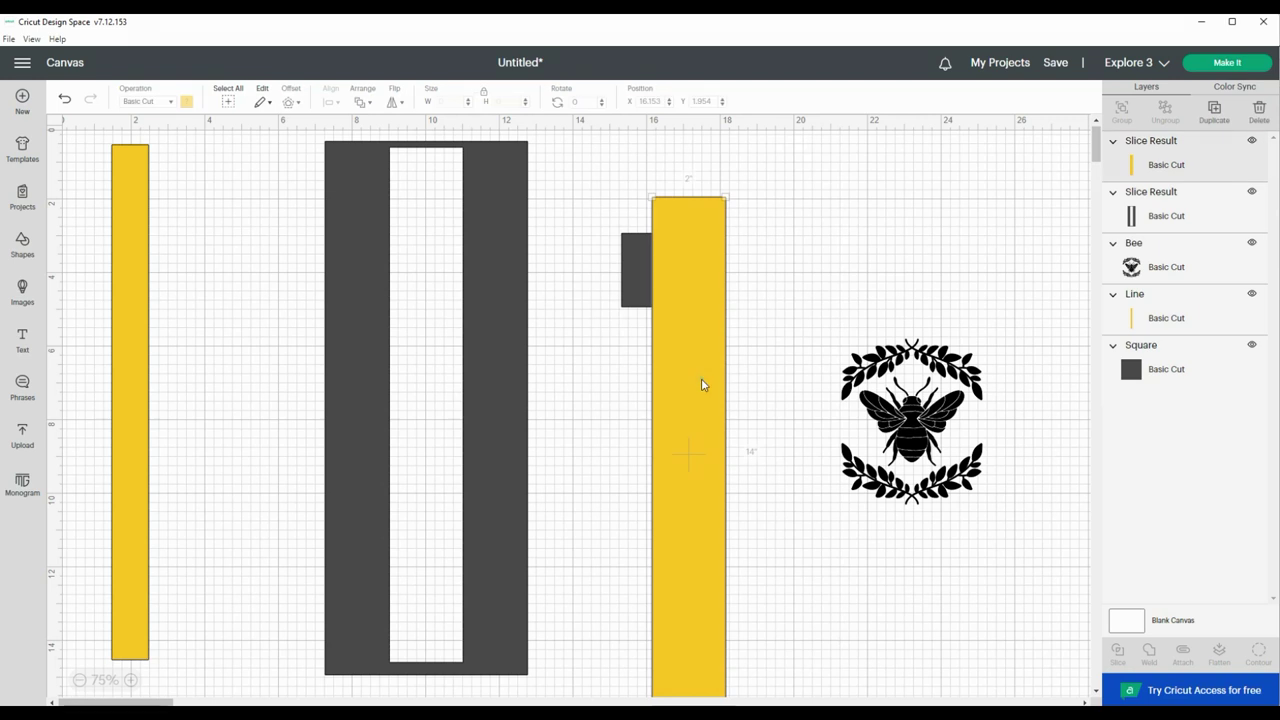
{"action": "key", "text": "Delete"}
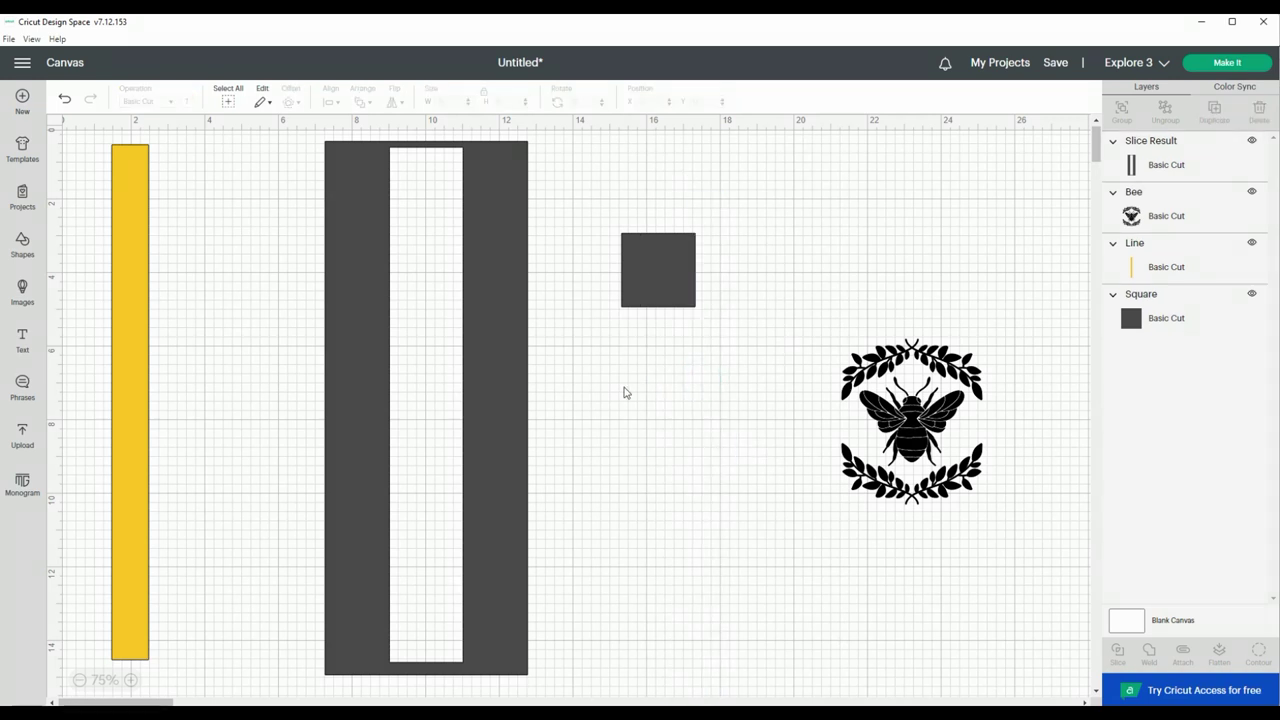
Step: Bring the 1-inch yellow bar to the front, place it over the solid strip left of the central slot, and slice the overlapping shapes
{"action": "left_click_drag", "start_coordinate": [142, 391], "coordinate": [221, 389]}
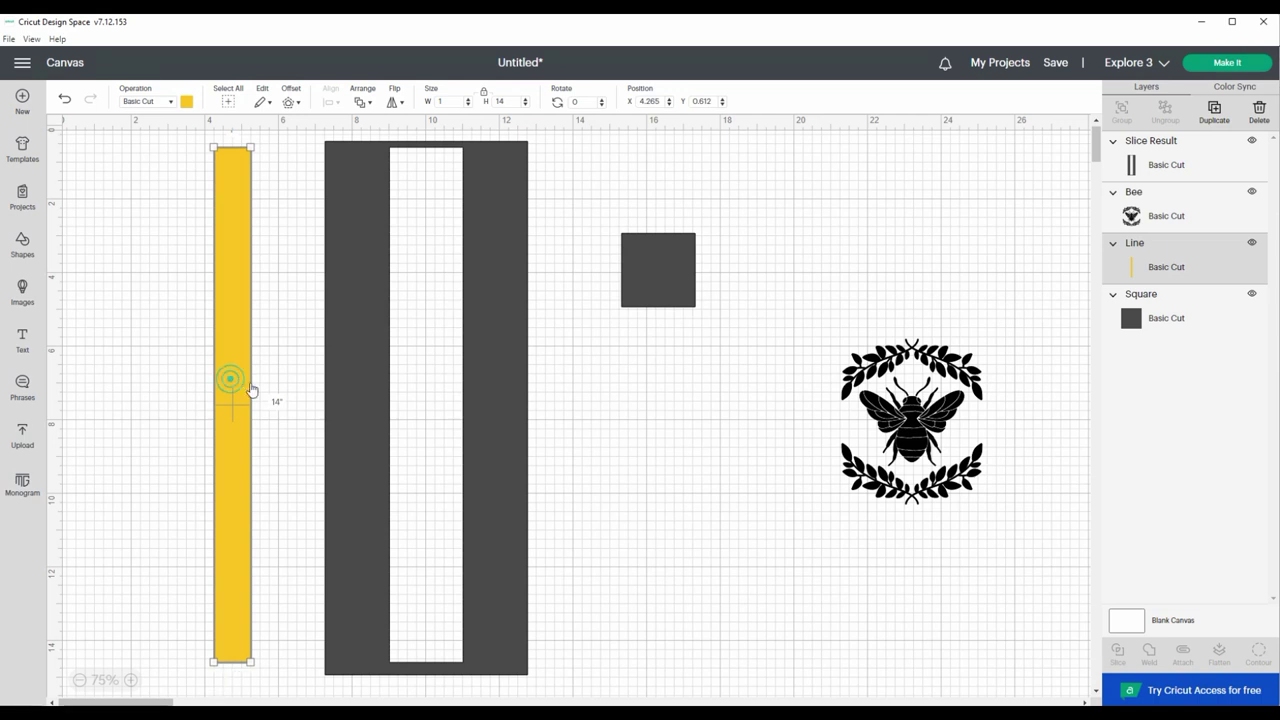
{"action": "right_click", "coordinate": [230, 382]}
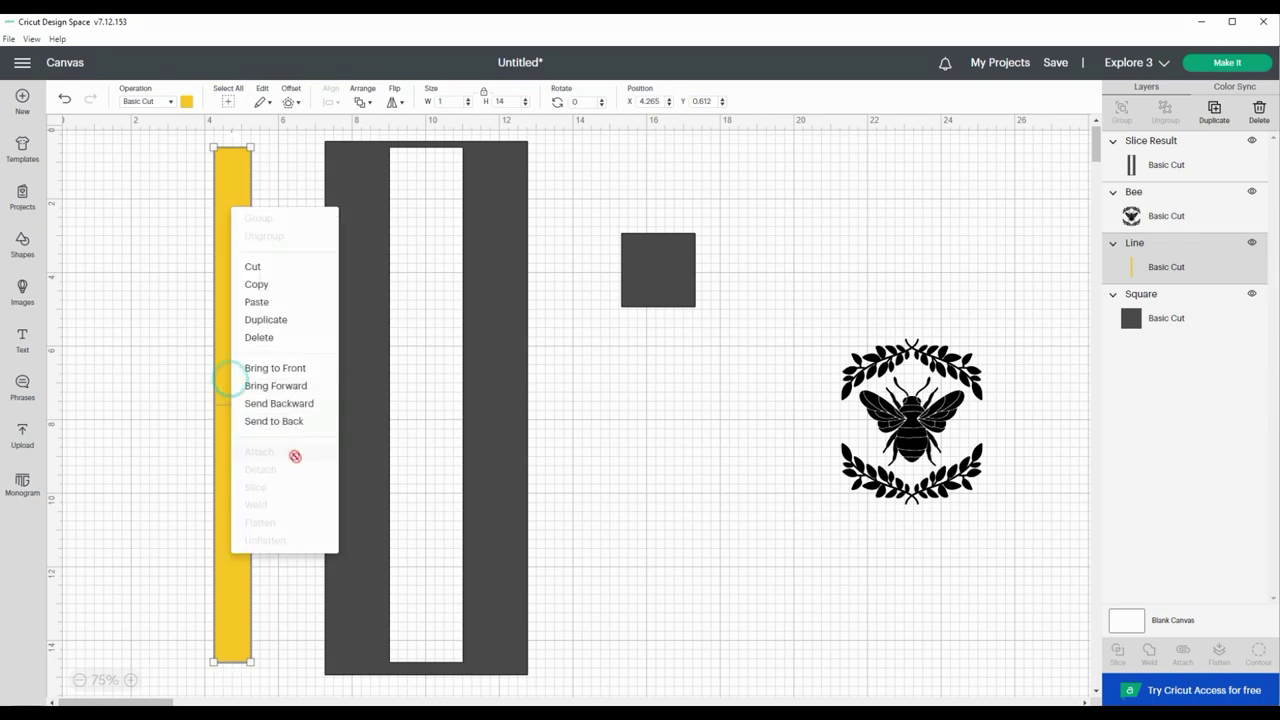
{"action": "left_click", "coordinate": [285, 369]}
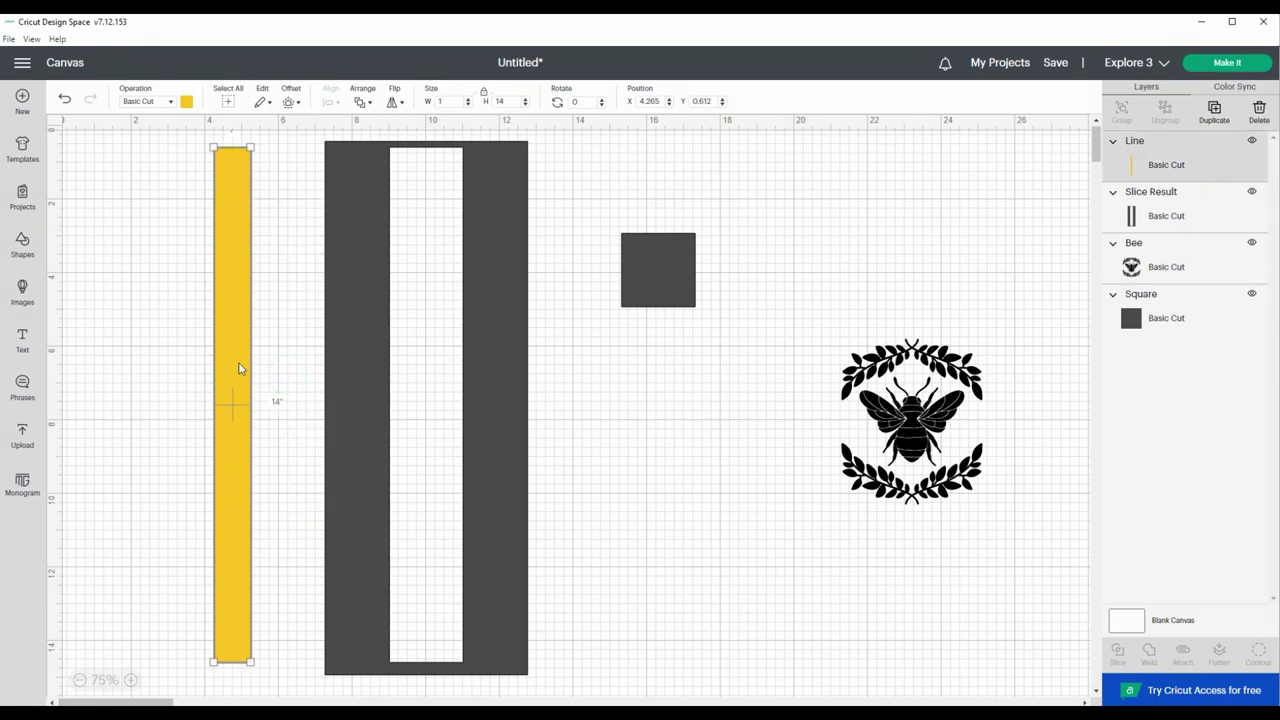
{"action": "left_click_drag", "start_coordinate": [241, 366], "coordinate": [363, 368]}
{"action": "left_click", "coordinate": [629, 467]}
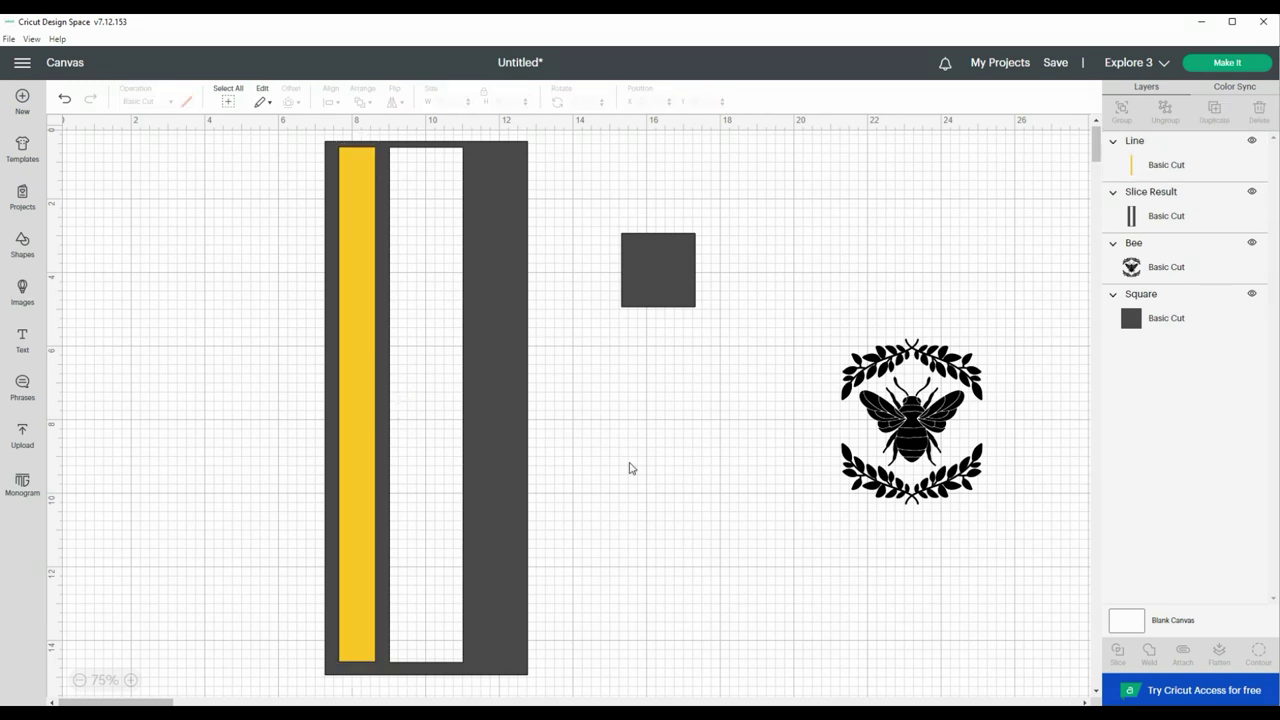
{"action": "left_click_drag", "start_coordinate": [629, 467], "coordinate": [314, 425]}
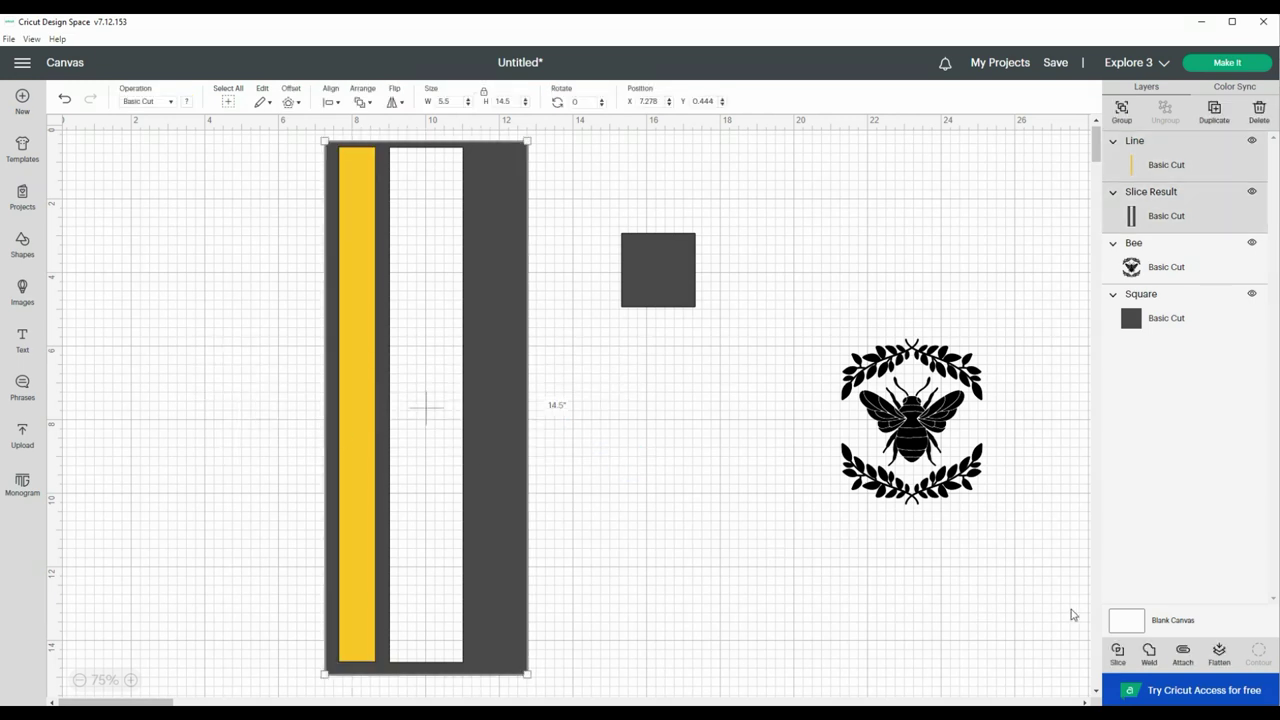
{"action": "left_click", "coordinate": [1118, 658]}
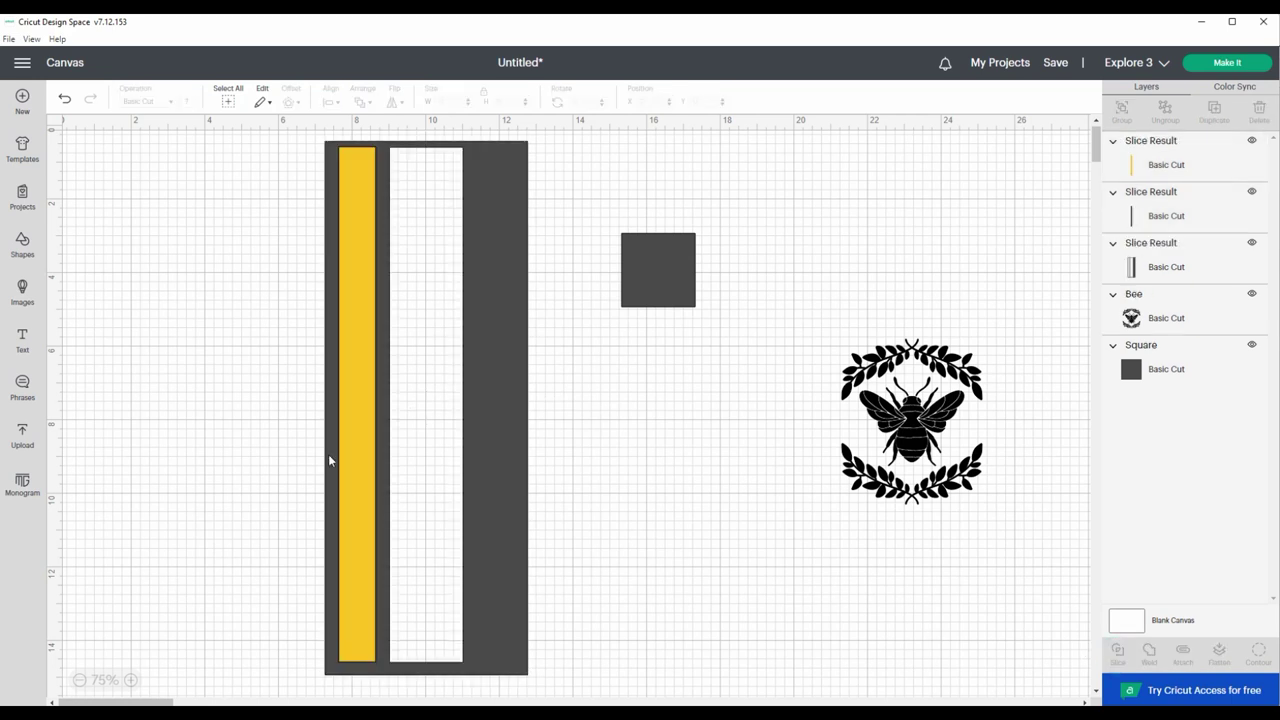
Step: Delete the dark strip cut from the left slot and place the yellow bar over the solid strip right of the central slot
{"action": "left_click_drag", "start_coordinate": [357, 460], "coordinate": [216, 458]}
{"action": "left_click_drag", "start_coordinate": [343, 407], "coordinate": [505, 402]}
{"action": "key", "text": "Delete"}
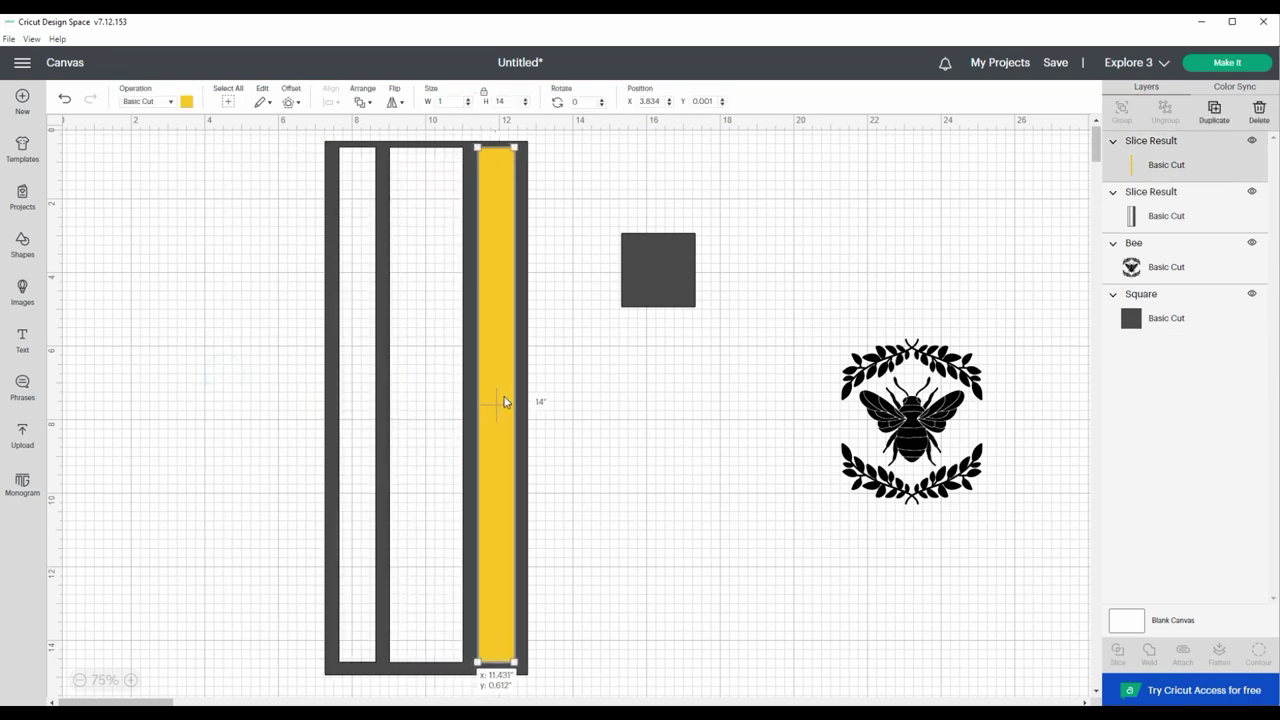
{"action": "left_click", "coordinate": [611, 431]}
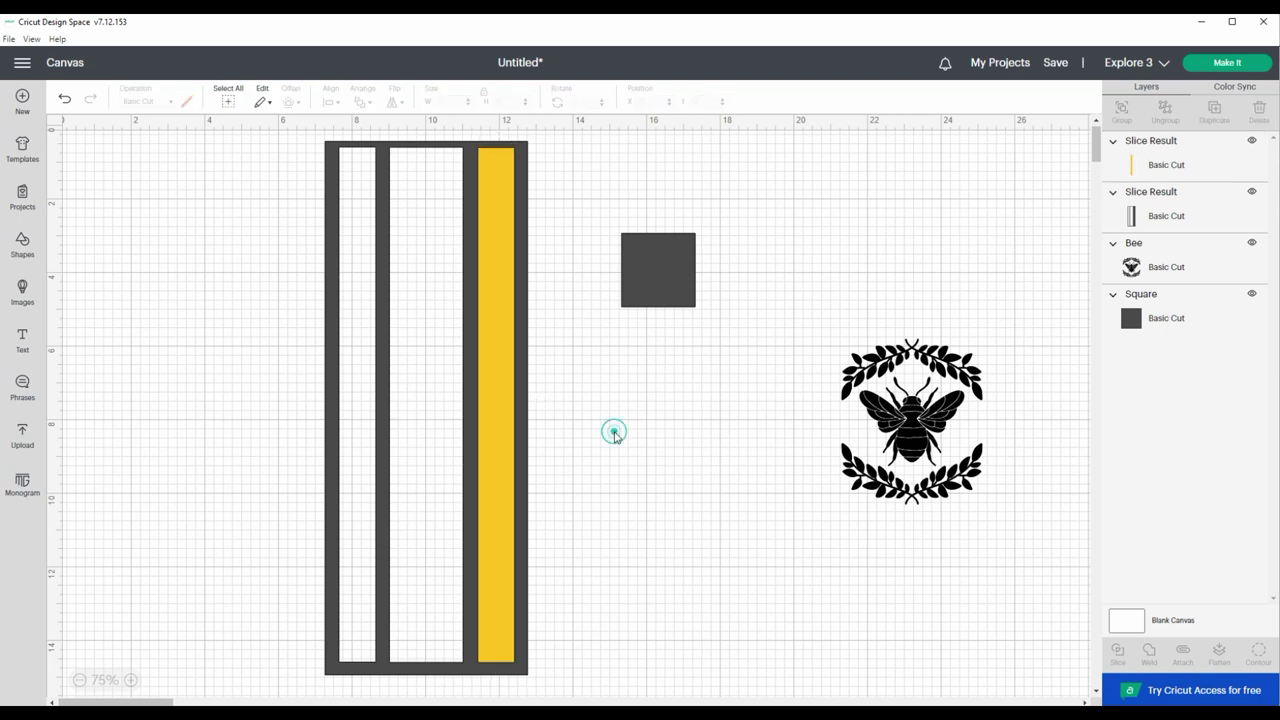
{"action": "left_click", "coordinate": [491, 419]}
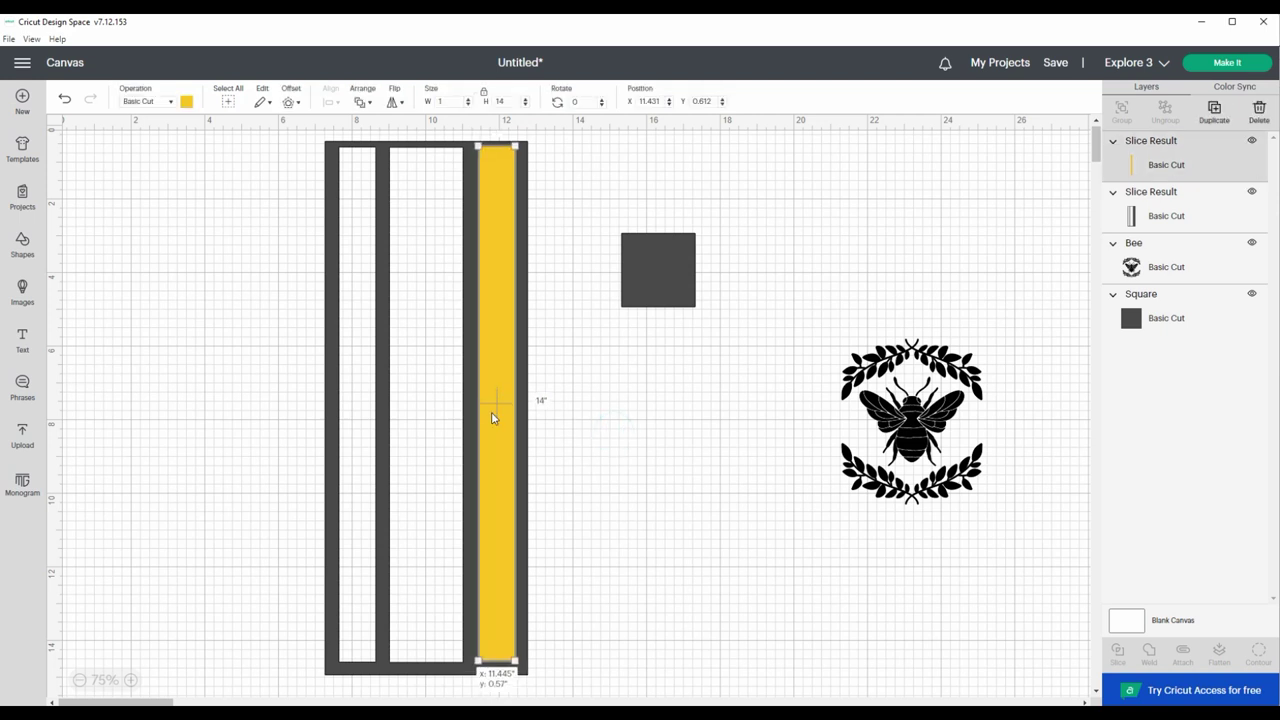
{"action": "left_click", "coordinate": [552, 432]}
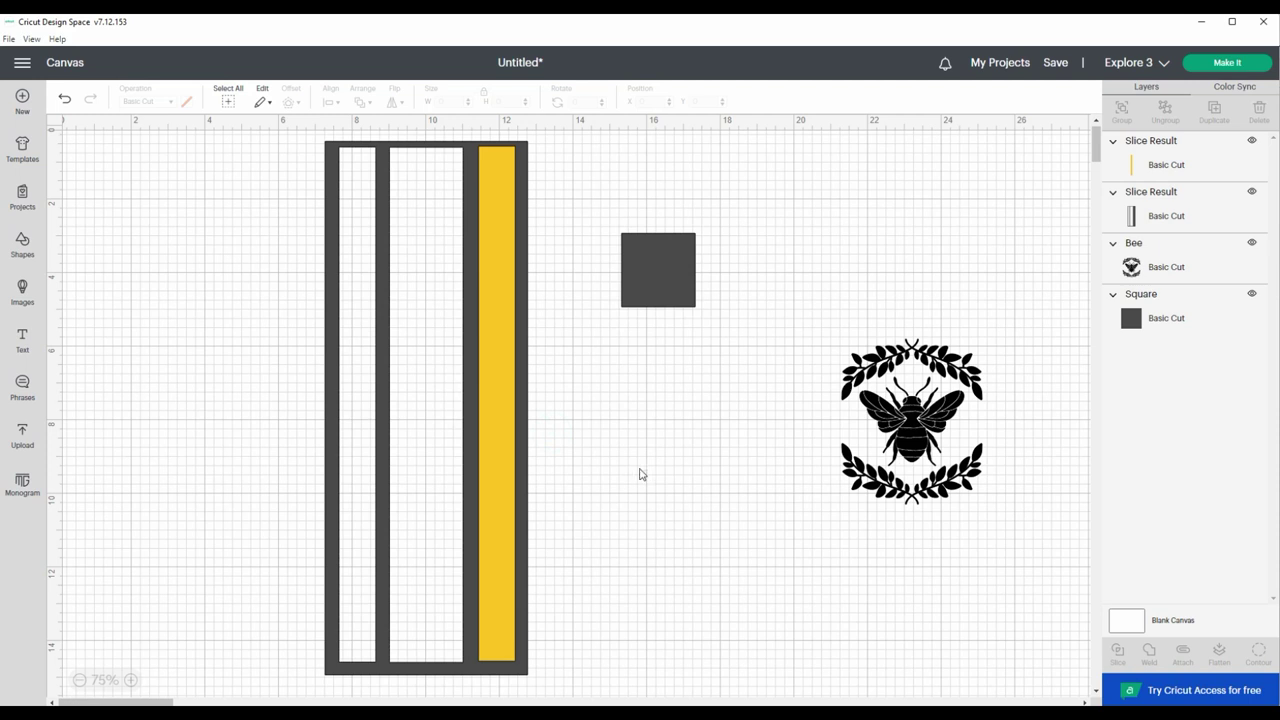
Step: Slice the yellow bar's shape out of the dark panel and delete both the yellow bar and the cut-out strip
{"action": "left_click_drag", "start_coordinate": [641, 474], "coordinate": [360, 396]}
{"action": "left_click", "coordinate": [1117, 655]}
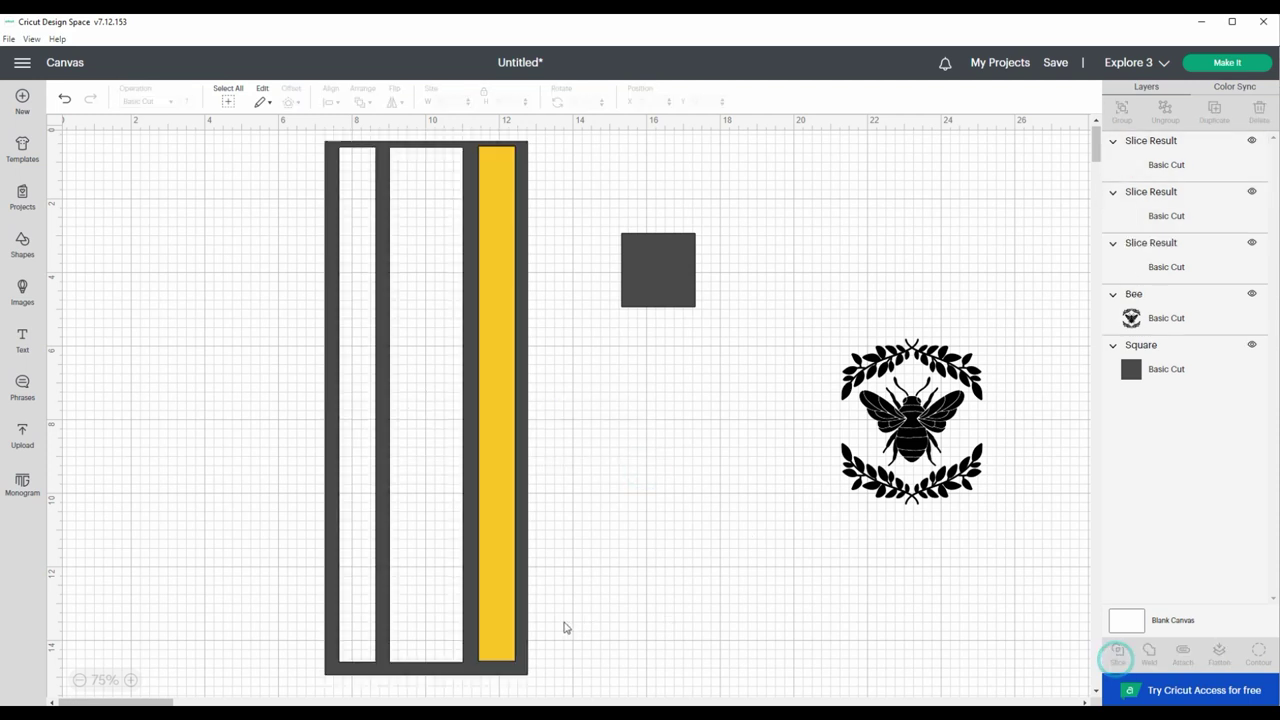
{"action": "left_click", "coordinate": [600, 591]}
{"action": "left_click_drag", "start_coordinate": [491, 567], "coordinate": [640, 564]}
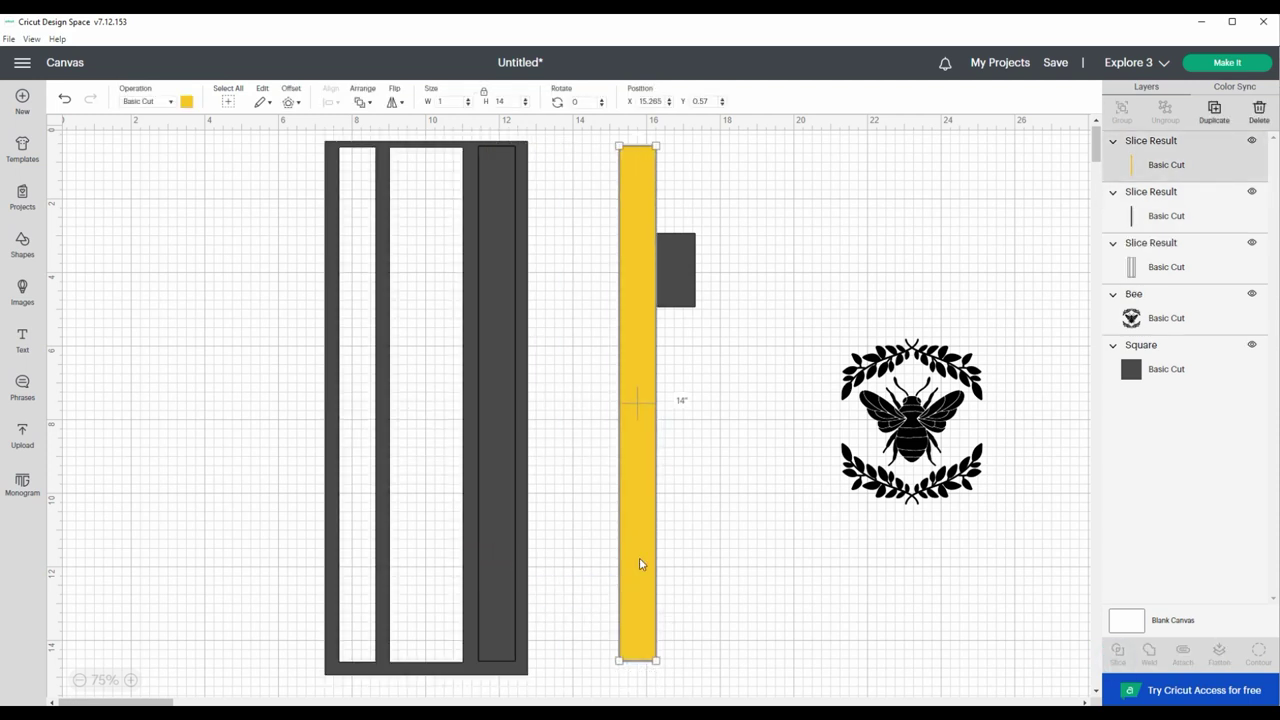
{"action": "key", "text": "Delete"}
{"action": "left_click", "coordinate": [515, 525]}
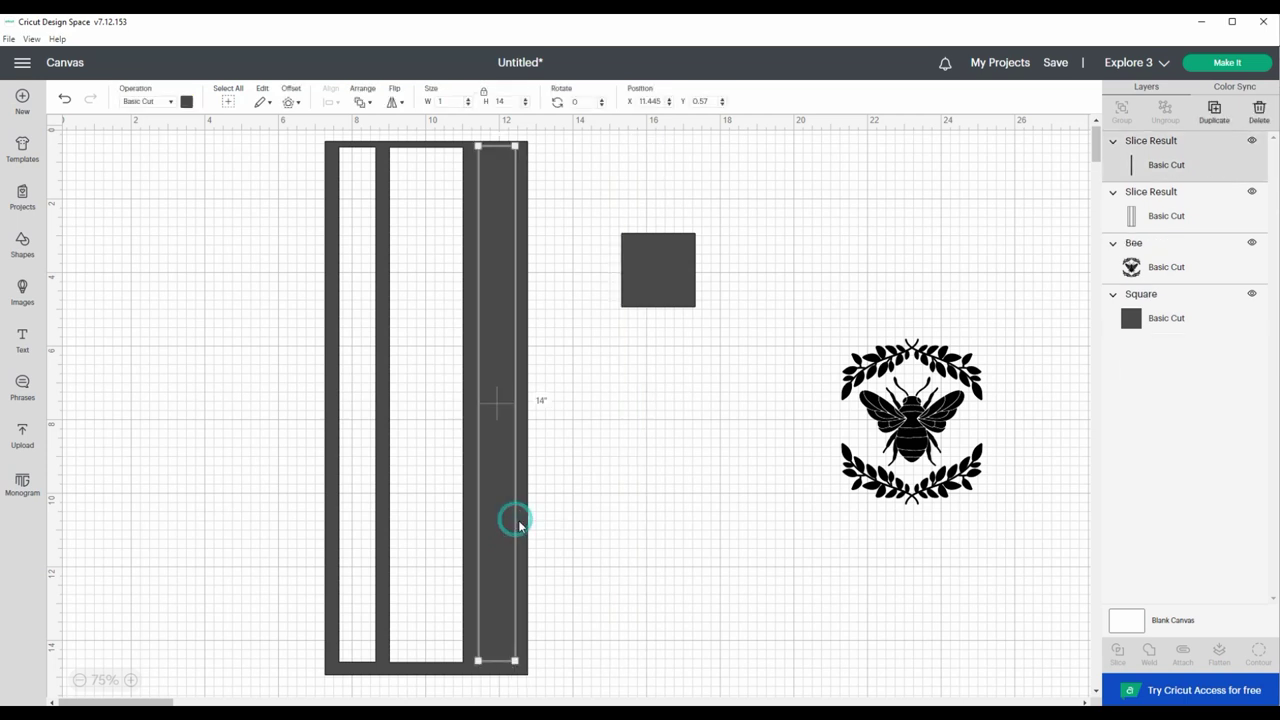
{"action": "key", "text": "Delete"}
Step: Duplicate the three-slot striped panel and arrange the two panels side by side near the canvas origin
{"action": "left_click_drag", "start_coordinate": [476, 525], "coordinate": [243, 533]}
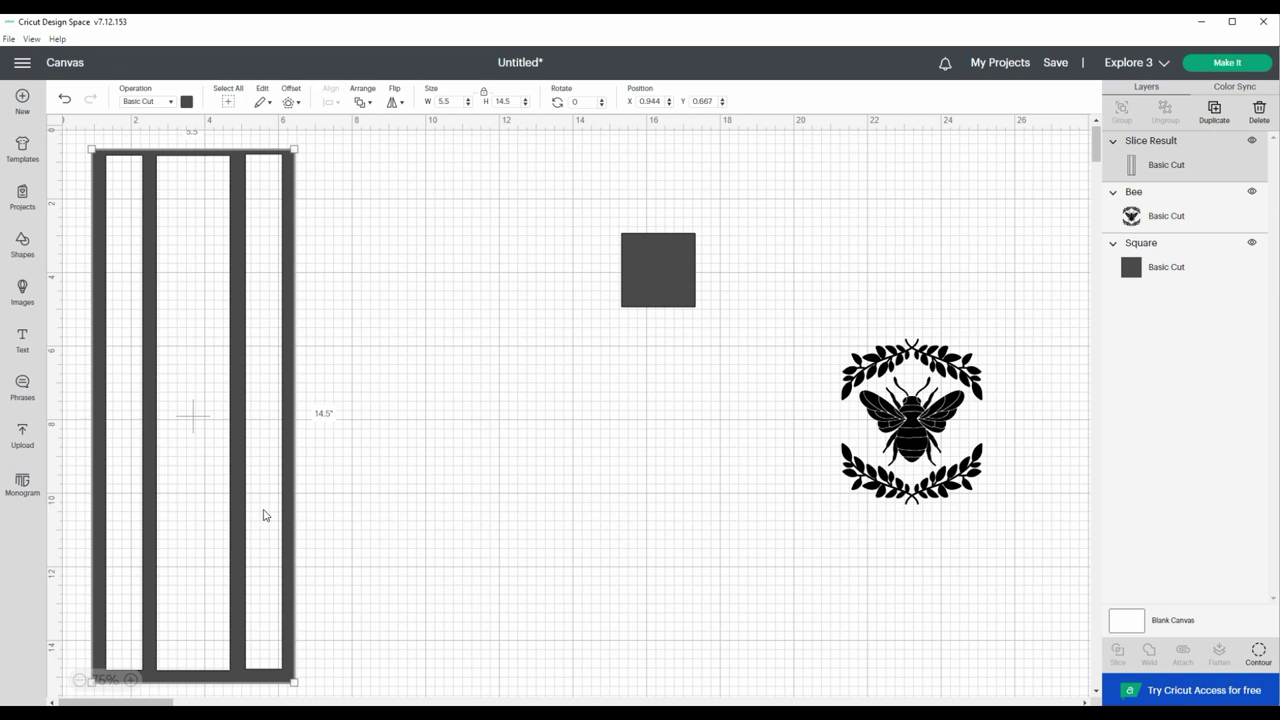
{"action": "right_click", "coordinate": [240, 506]}
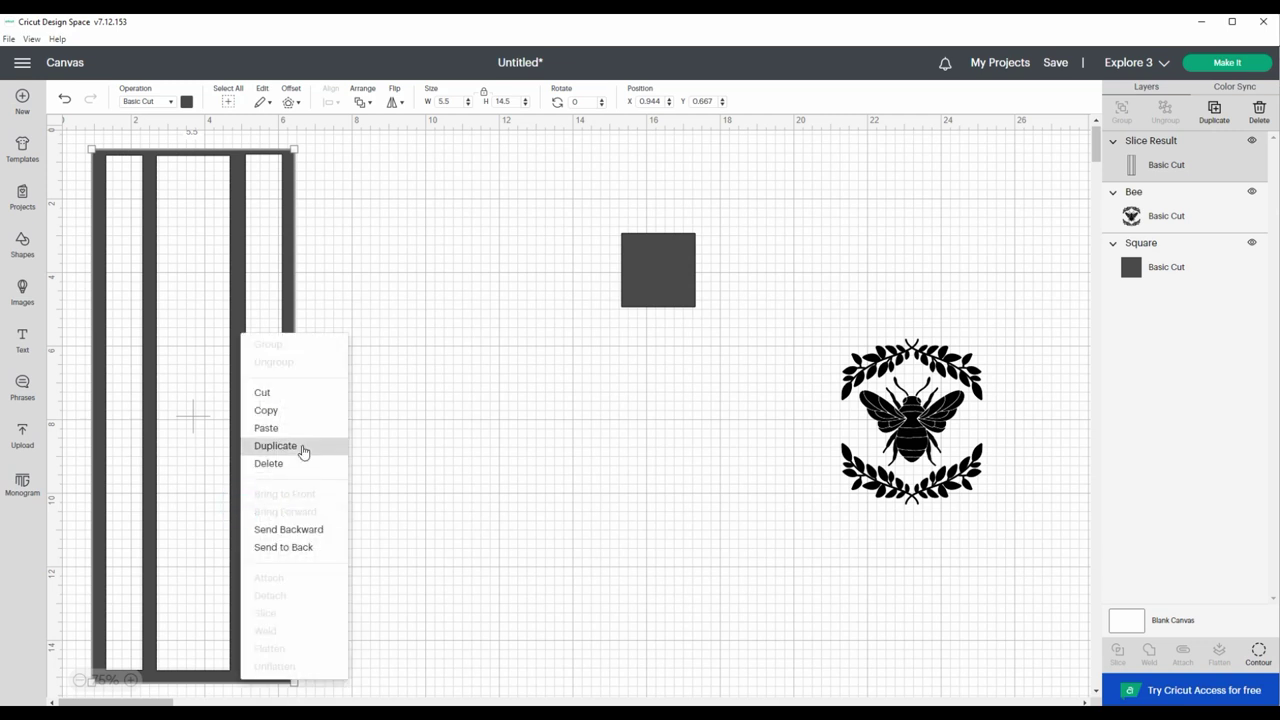
{"action": "left_click", "coordinate": [300, 446]}
{"action": "left_click_drag", "start_coordinate": [306, 466], "coordinate": [500, 454]}
{"action": "left_click", "coordinate": [160, 350]}
{"action": "left_click_drag", "start_coordinate": [160, 350], "coordinate": [147, 345]}
{"action": "left_click_drag", "start_coordinate": [389, 364], "coordinate": [364, 341]}
Step: Unlock the 2-inch dark square's proportions, stretch it to about 7.1 by 6.8 inches, and place the bee image over it
{"action": "left_click", "coordinate": [650, 305]}
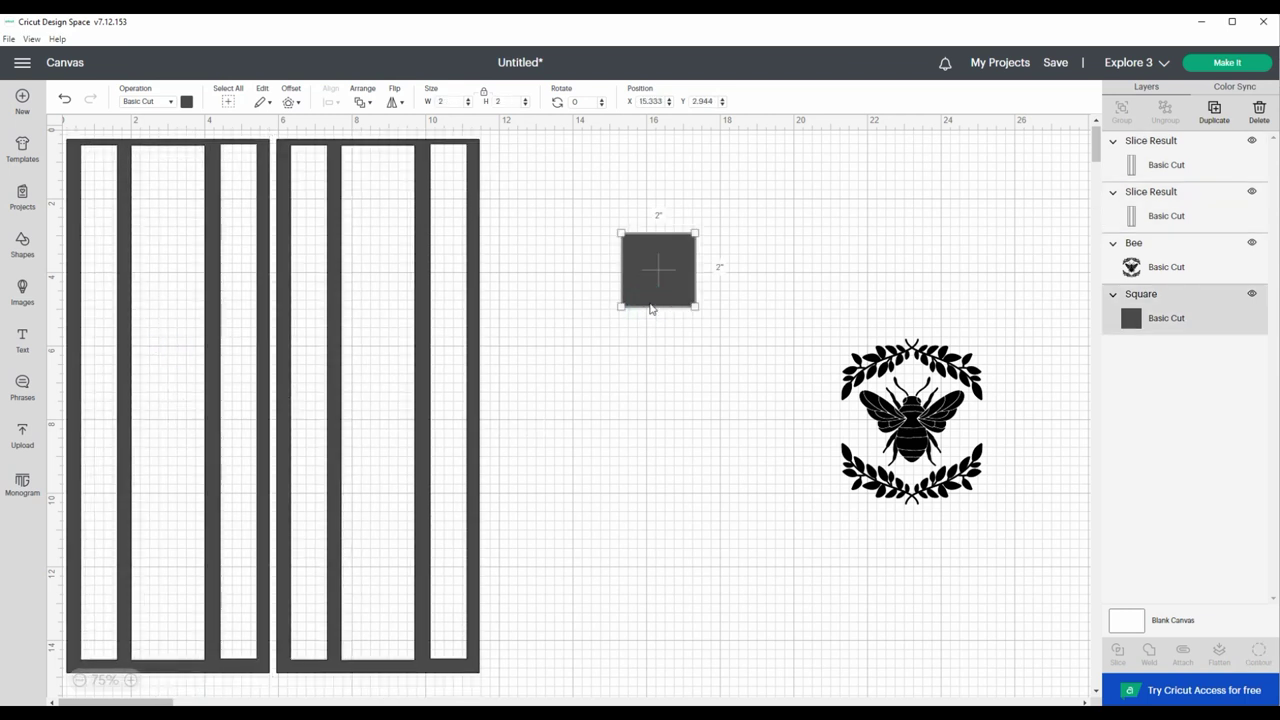
{"action": "left_click", "coordinate": [484, 96]}
{"action": "left_click_drag", "start_coordinate": [696, 310], "coordinate": [741, 334]}
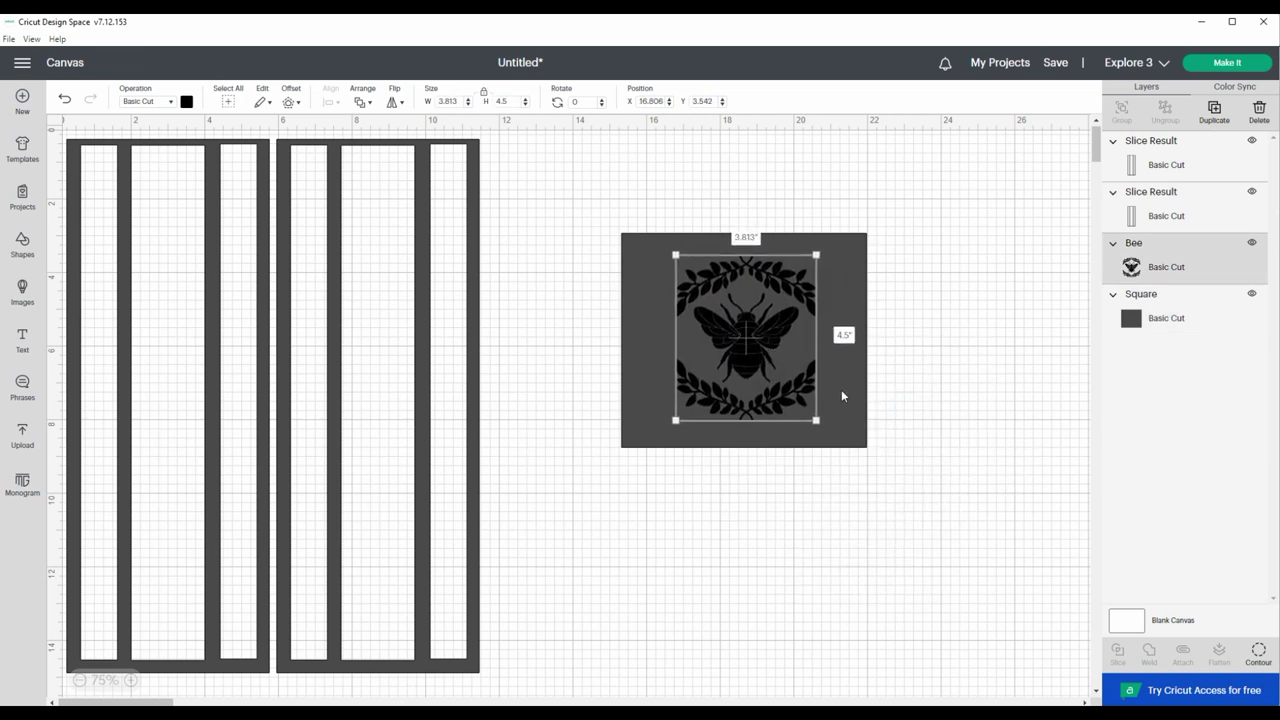
{"action": "left_click", "coordinate": [851, 444]}
{"action": "left_click_drag", "start_coordinate": [866, 447], "coordinate": [876, 478]}
{"action": "left_click", "coordinate": [888, 572]}
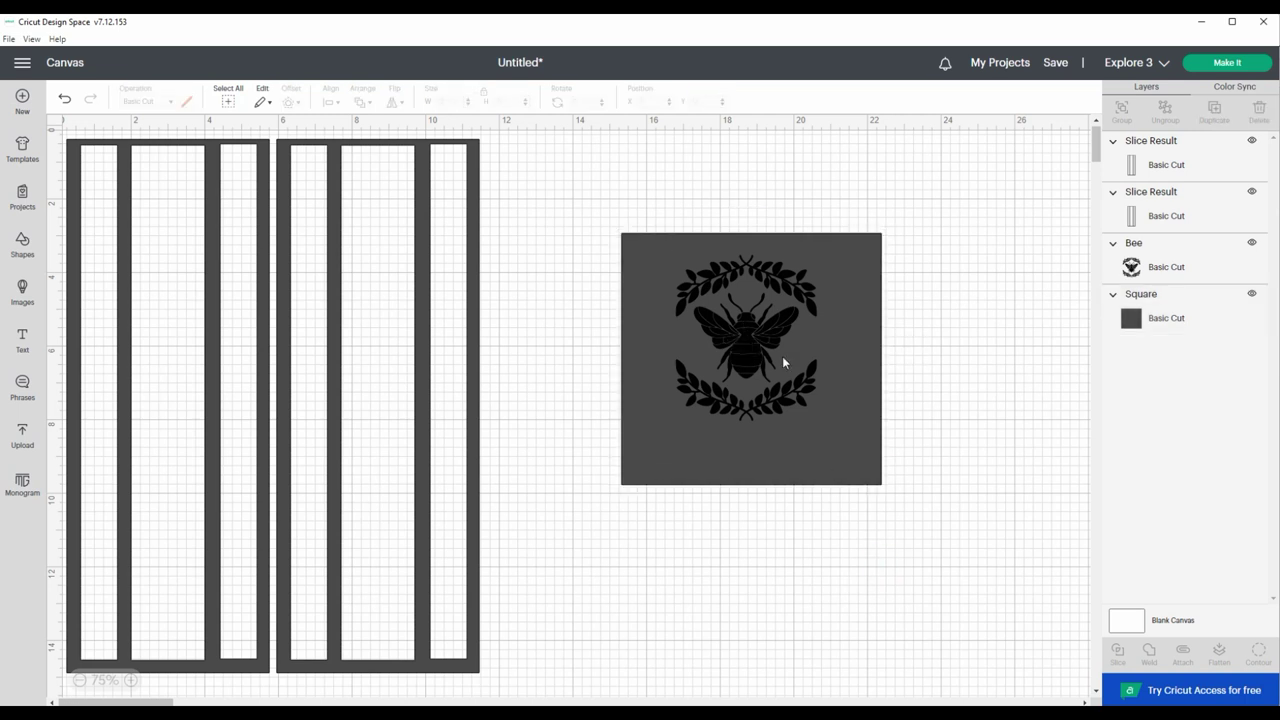
Step: Move the bee image lower on the dark rectangle and resize the rectangle to about 6.8 by 5.8 inches
{"action": "left_click_drag", "start_coordinate": [782, 356], "coordinate": [785, 416]}
{"action": "left_click", "coordinate": [836, 543]}
{"action": "left_click", "coordinate": [870, 485]}
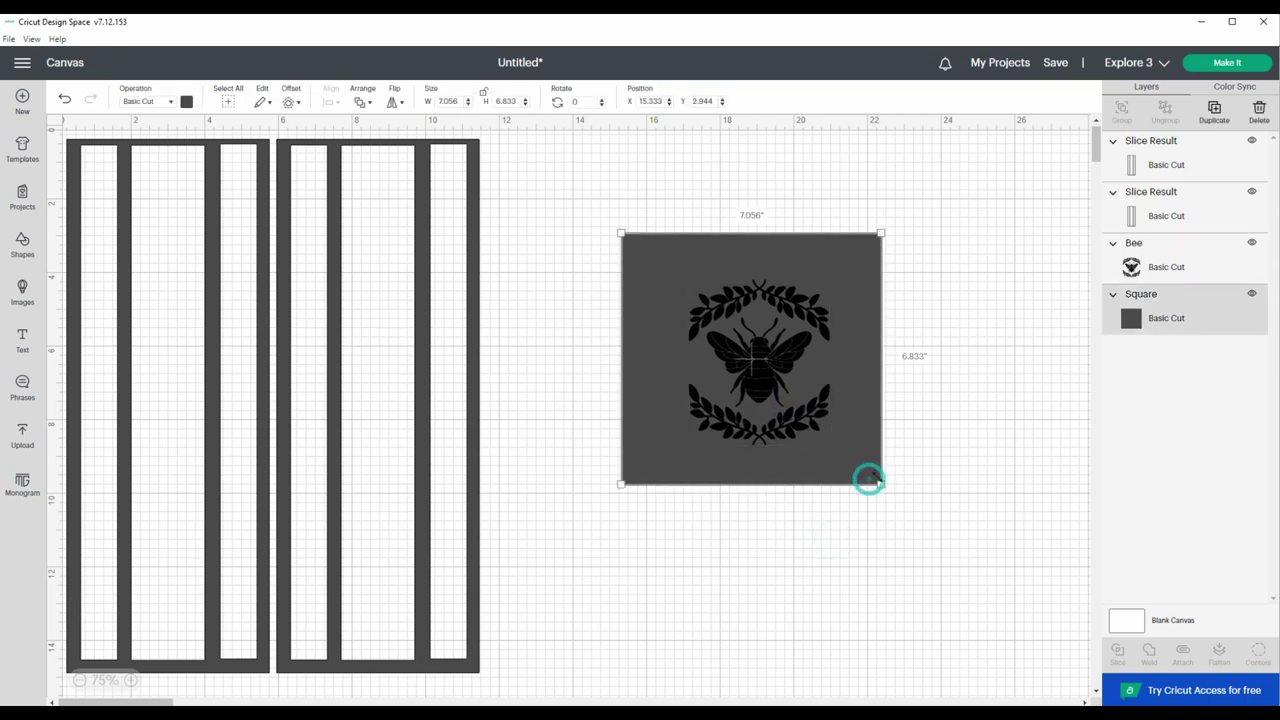
{"action": "left_click_drag", "start_coordinate": [869, 477], "coordinate": [873, 449]}
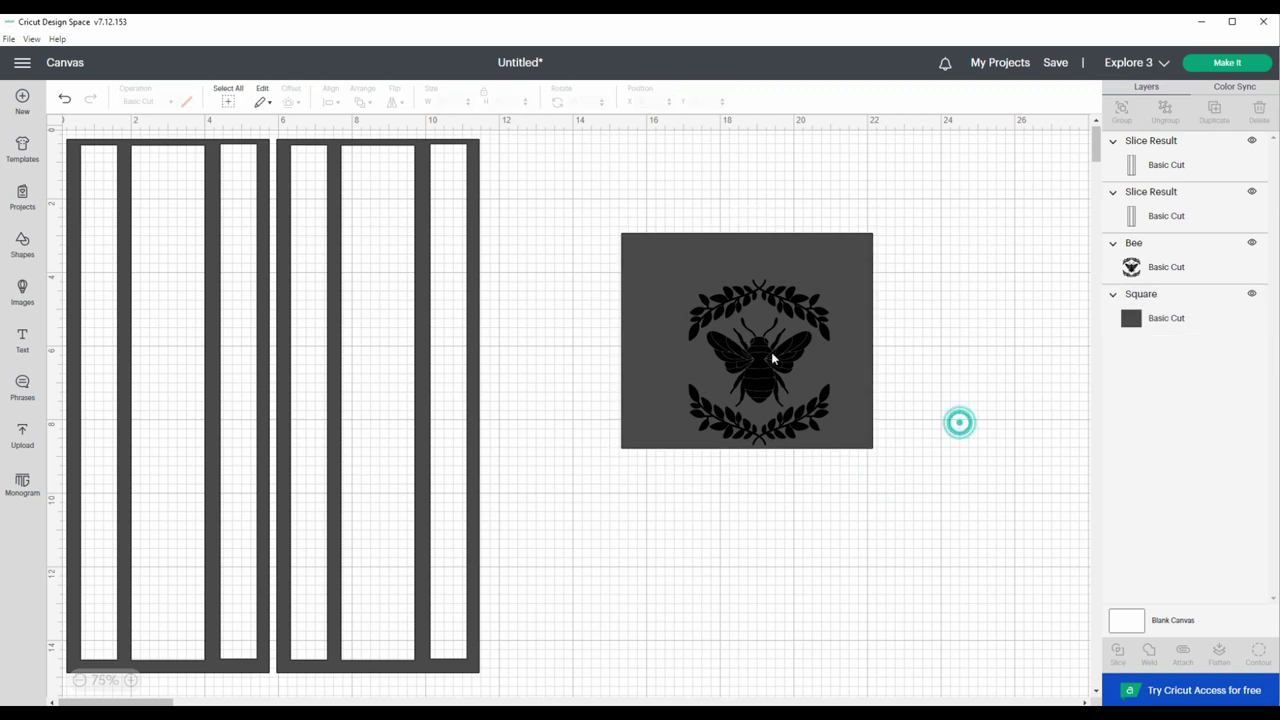
Step: Center the bee image on the dark rectangle and slice the two shapes
{"action": "left_click_drag", "start_coordinate": [960, 423], "coordinate": [590, 222]}
{"action": "left_click", "coordinate": [332, 101]}
{"action": "left_click", "coordinate": [367, 157]}
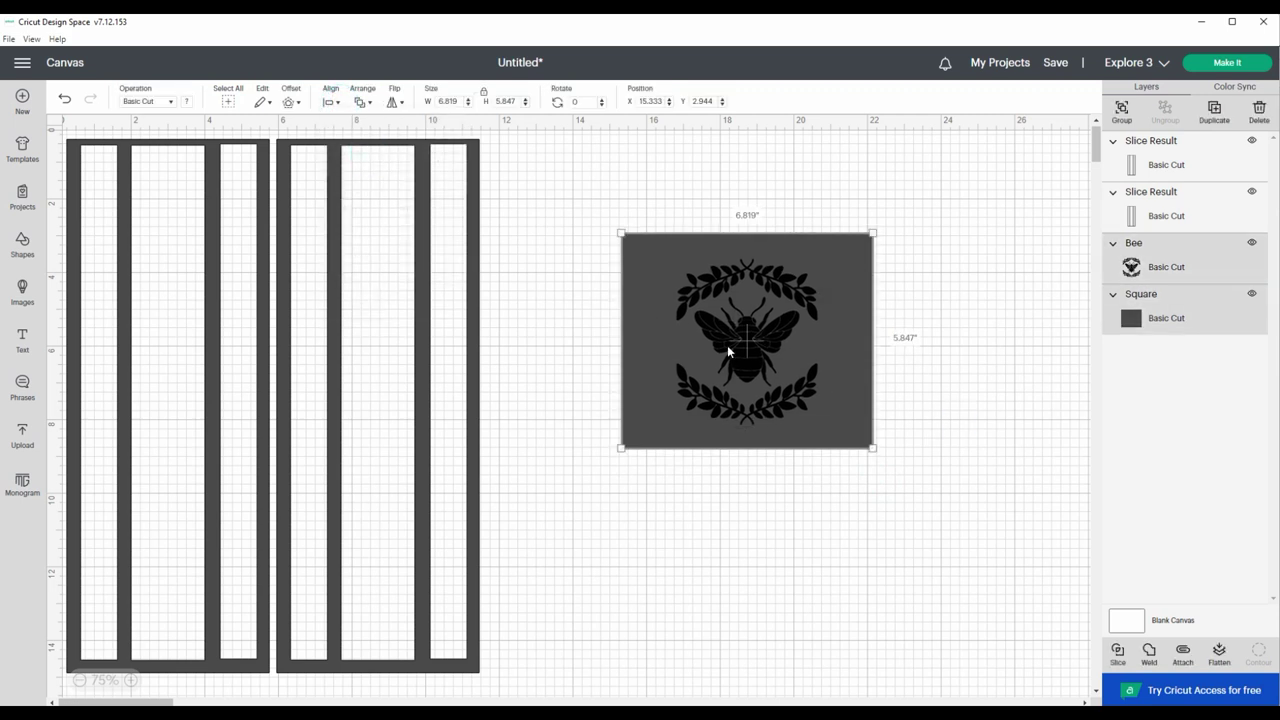
{"action": "left_click", "coordinate": [805, 492]}
{"action": "left_click_drag", "start_coordinate": [801, 491], "coordinate": [709, 229]}
Step: Move the black bee and the cut-out dark bee off the rectangle and delete both
{"action": "left_click_drag", "start_coordinate": [742, 395], "coordinate": [766, 612]}
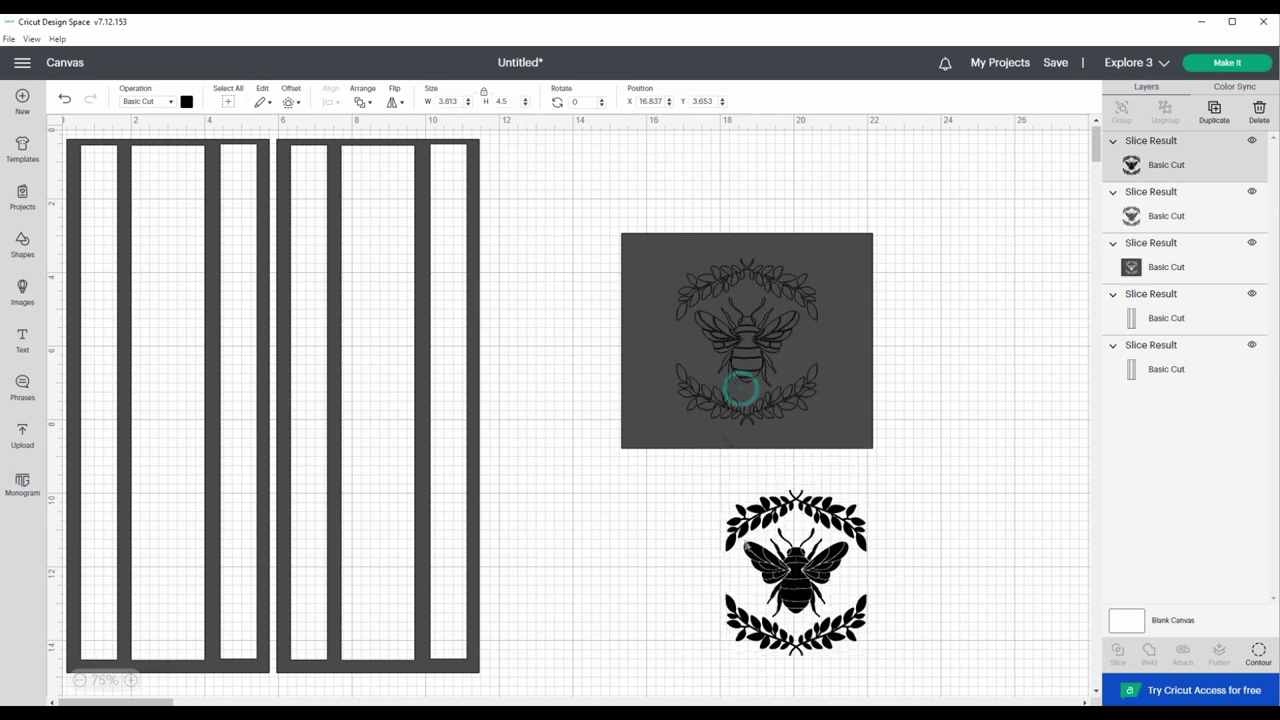
{"action": "left_click_drag", "start_coordinate": [740, 378], "coordinate": [876, 505]}
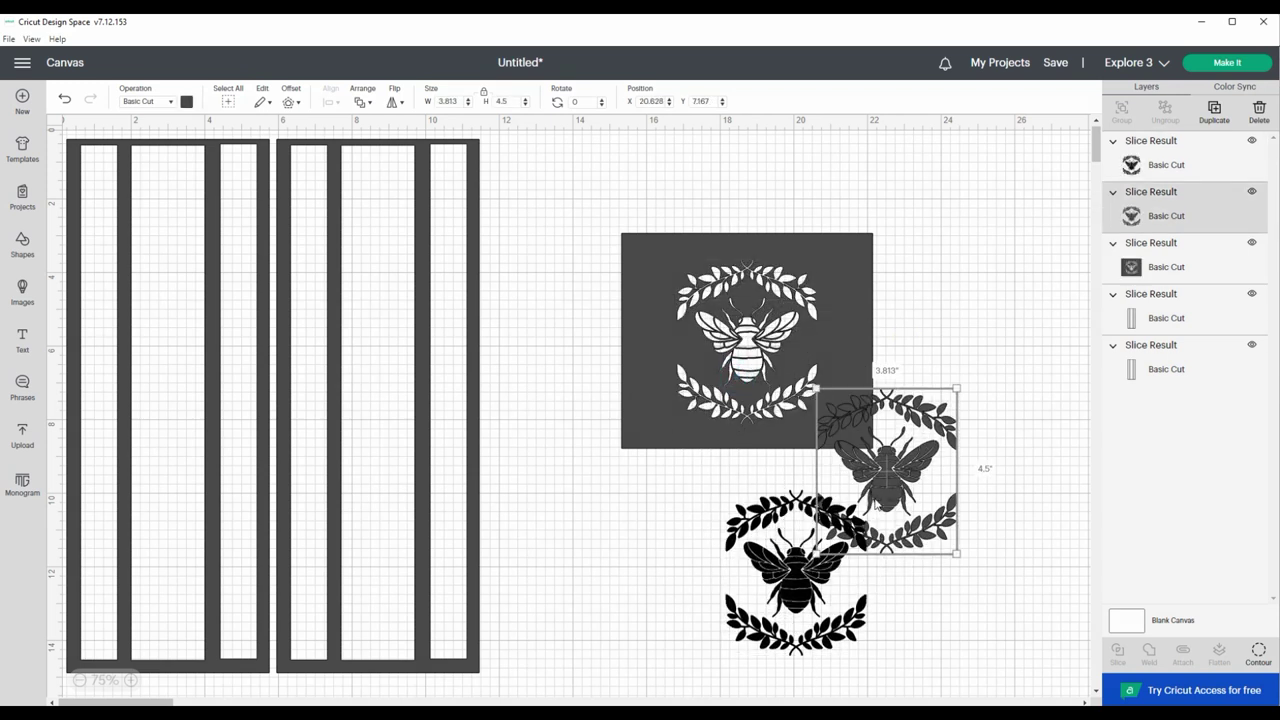
{"action": "key", "text": "Delete"}
{"action": "left_click", "coordinate": [808, 510]}
{"action": "key", "text": "Delete"}
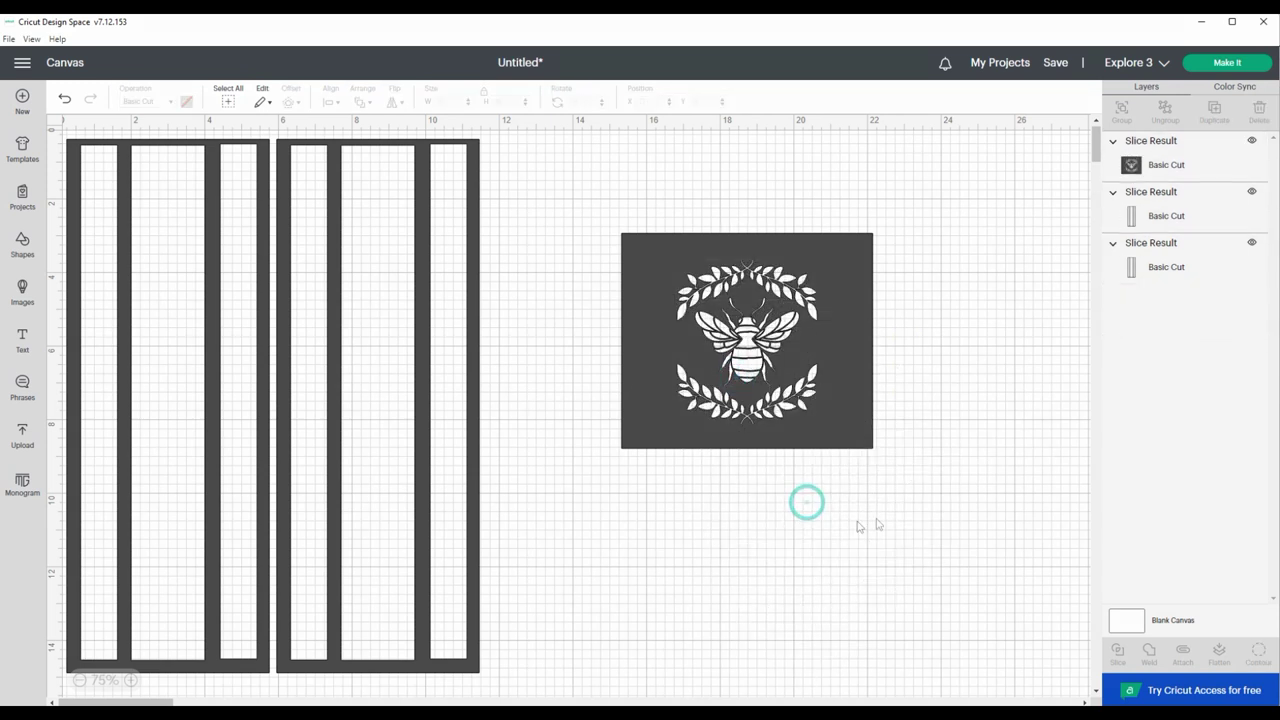
Step: Reduce the bee stencil panel to about 5.1 by 4.4 inches and place it below the two striped panels
{"action": "left_click_drag", "start_coordinate": [1095, 145], "coordinate": [1095, 157]}
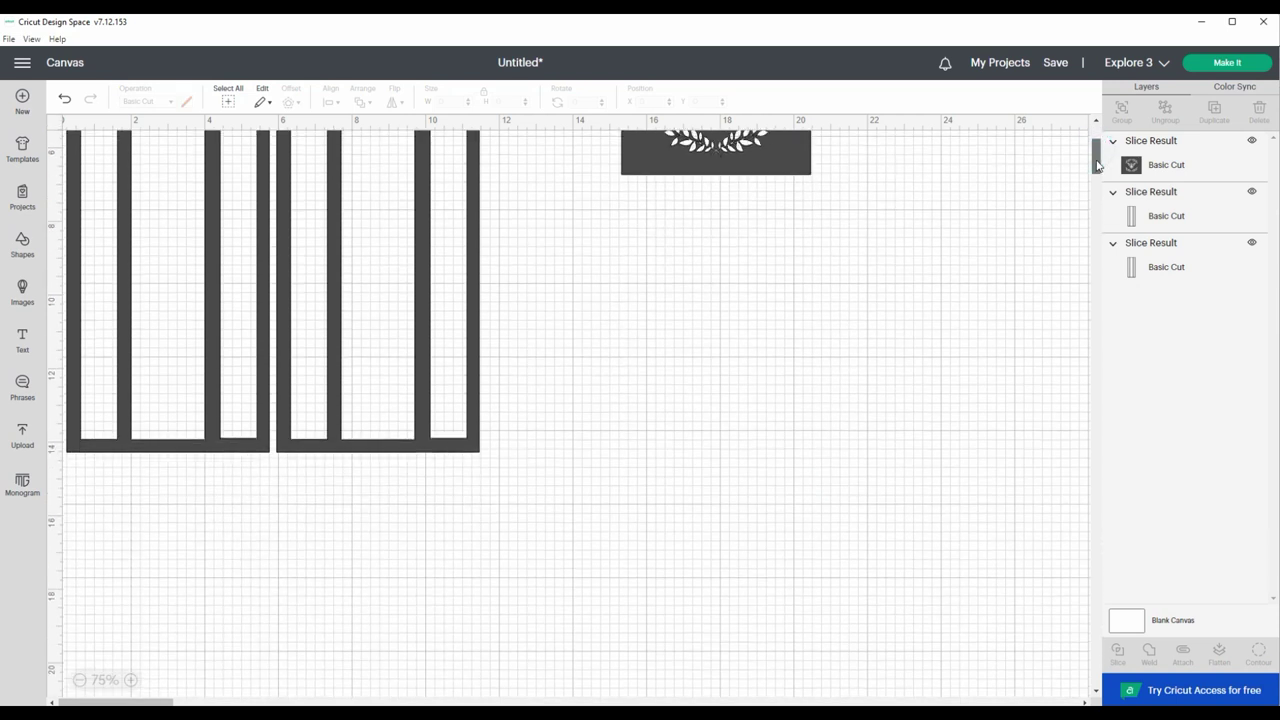
{"action": "left_click_drag", "start_coordinate": [795, 168], "coordinate": [338, 622]}
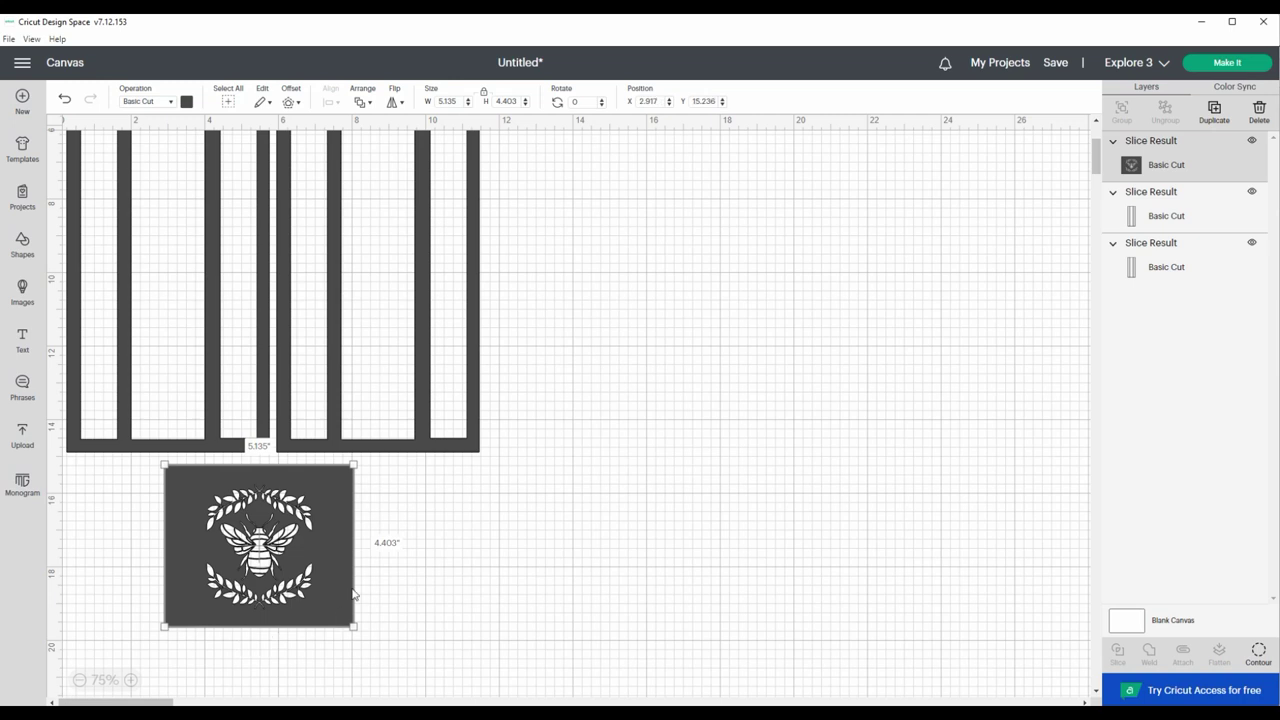
Step: Send the project to be made on a 12 in x 24 in mat and continue to the machine setup
{"action": "left_click", "coordinate": [1232, 65]}
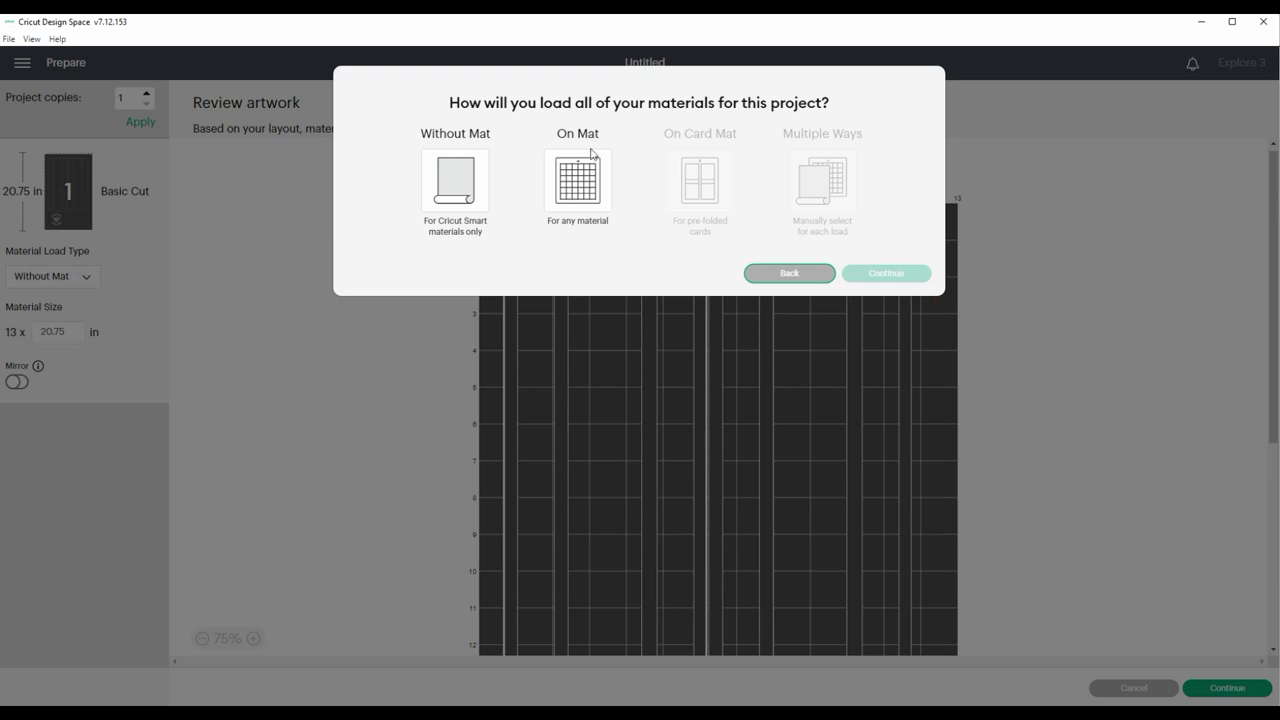
{"action": "left_click", "coordinate": [600, 195]}
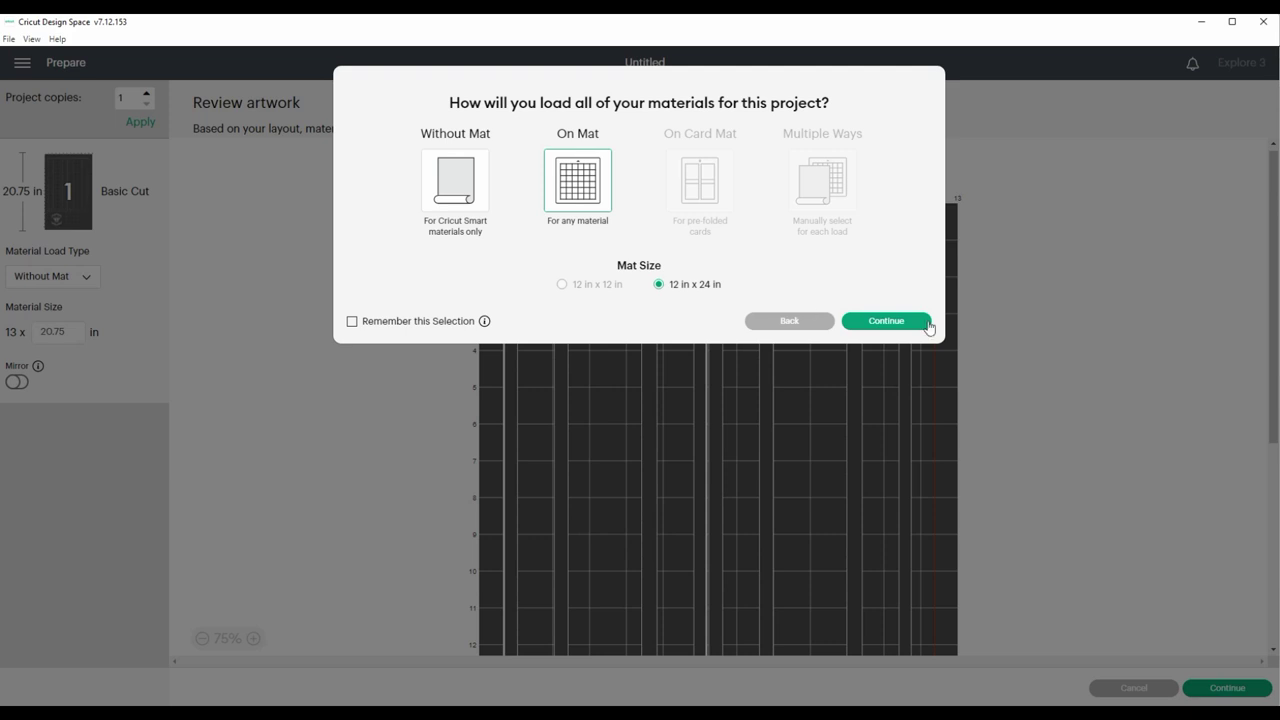
{"action": "left_click", "coordinate": [917, 322]}
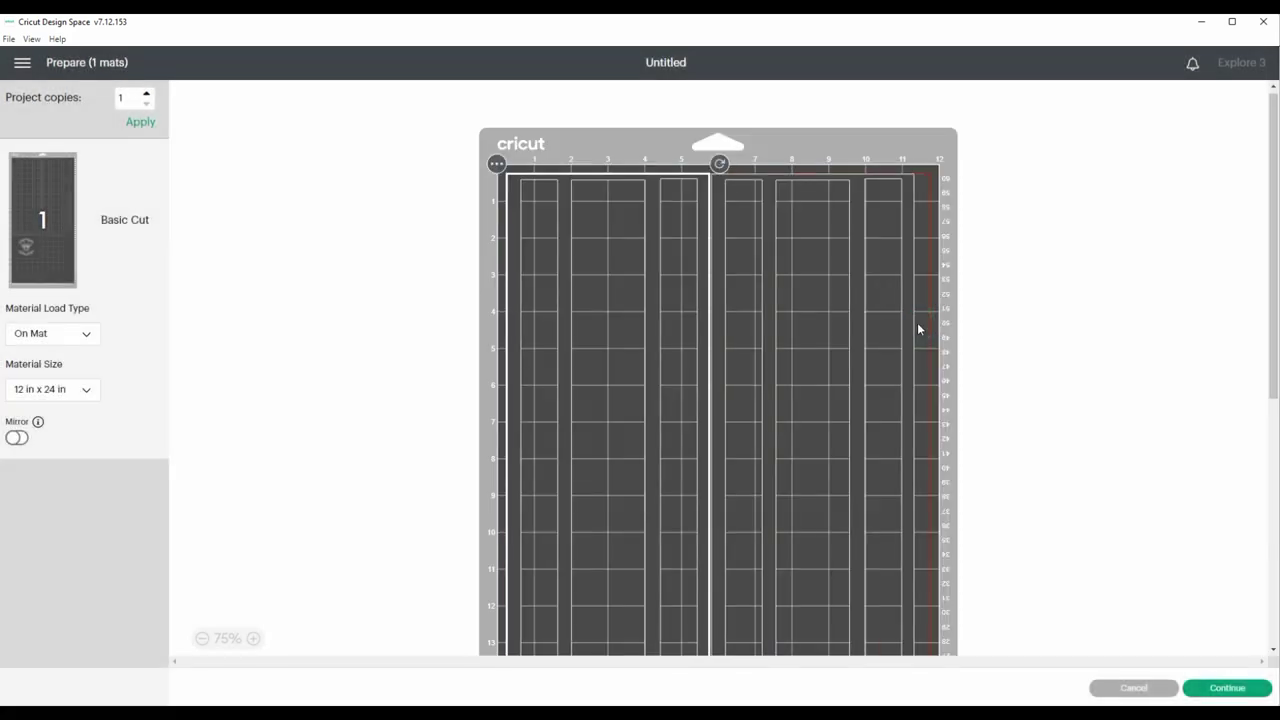
{"action": "left_click", "coordinate": [1227, 689]}
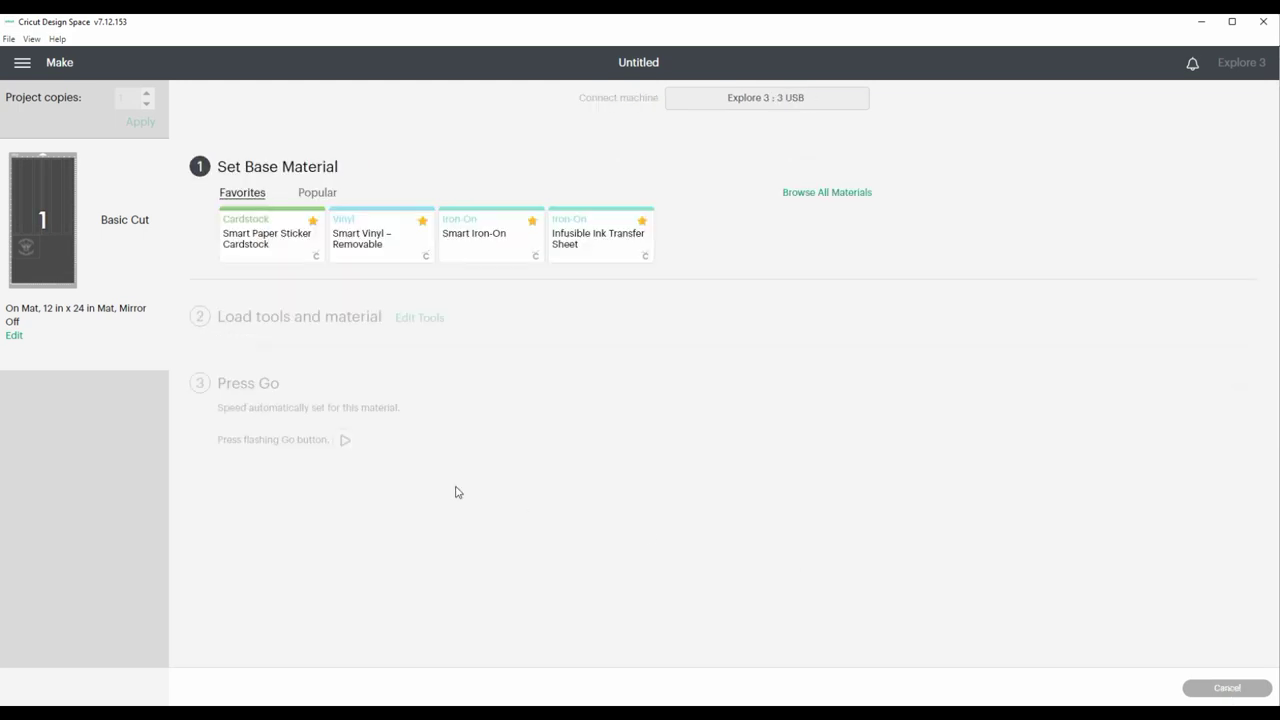
Step: Search all materials for "stencil" and set the base material to Stencil Vinyl
{"action": "left_click", "coordinate": [829, 194]}
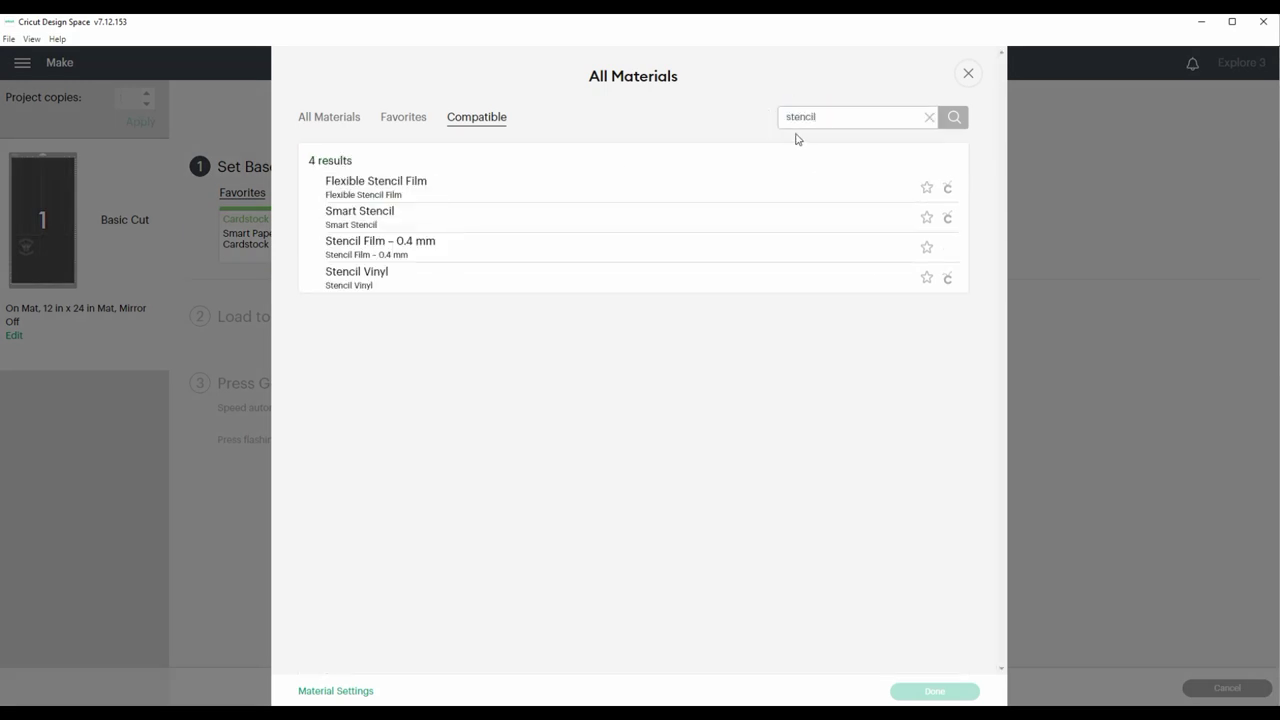
{"action": "left_click", "coordinate": [362, 276]}
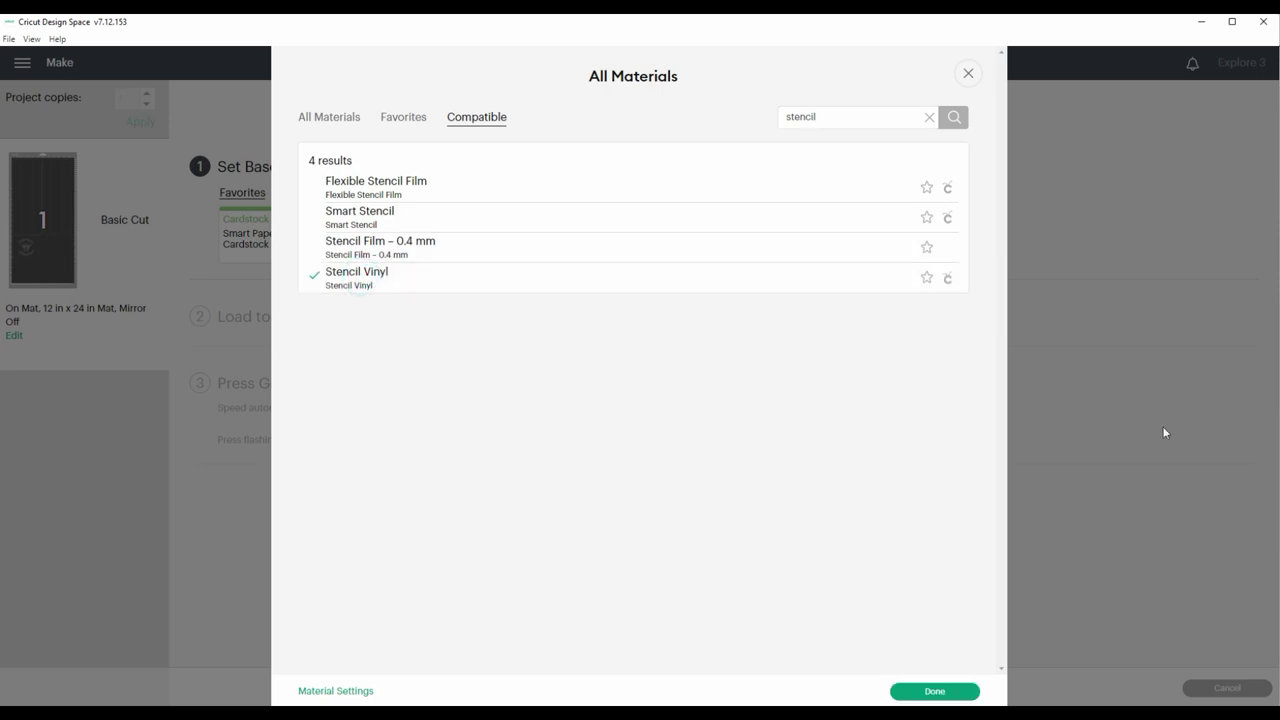
{"action": "left_click", "coordinate": [934, 691]}
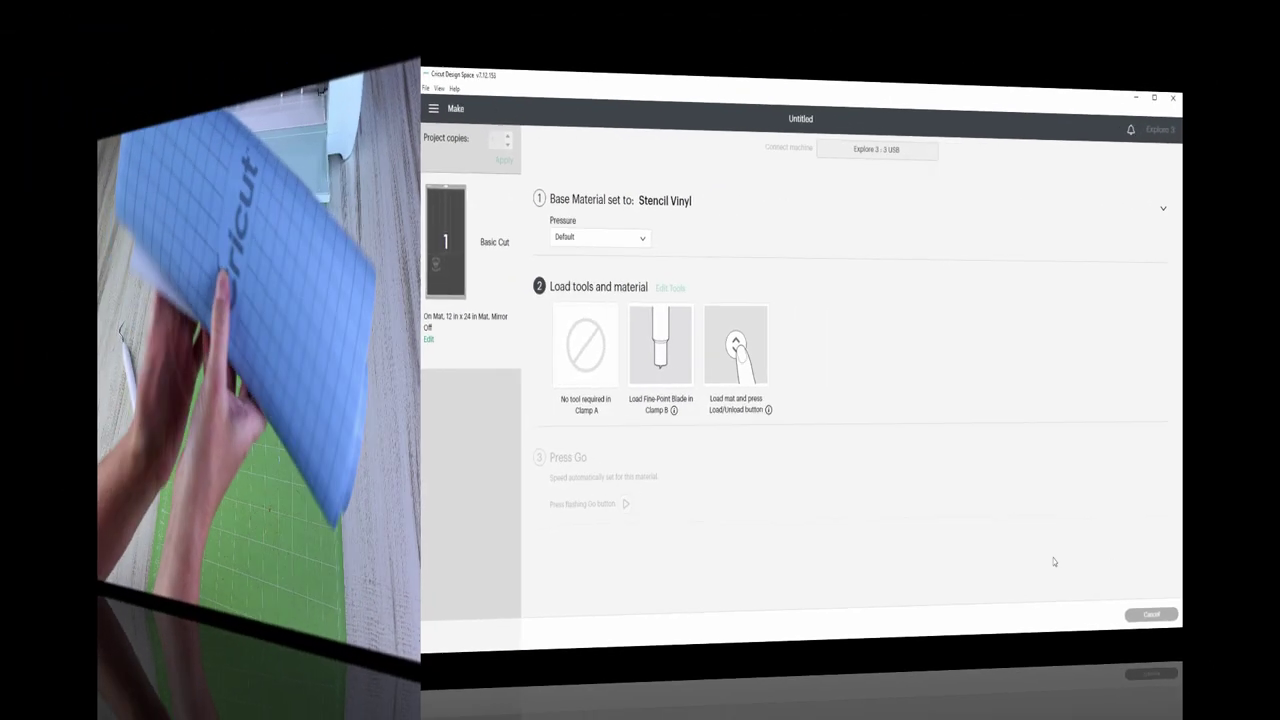